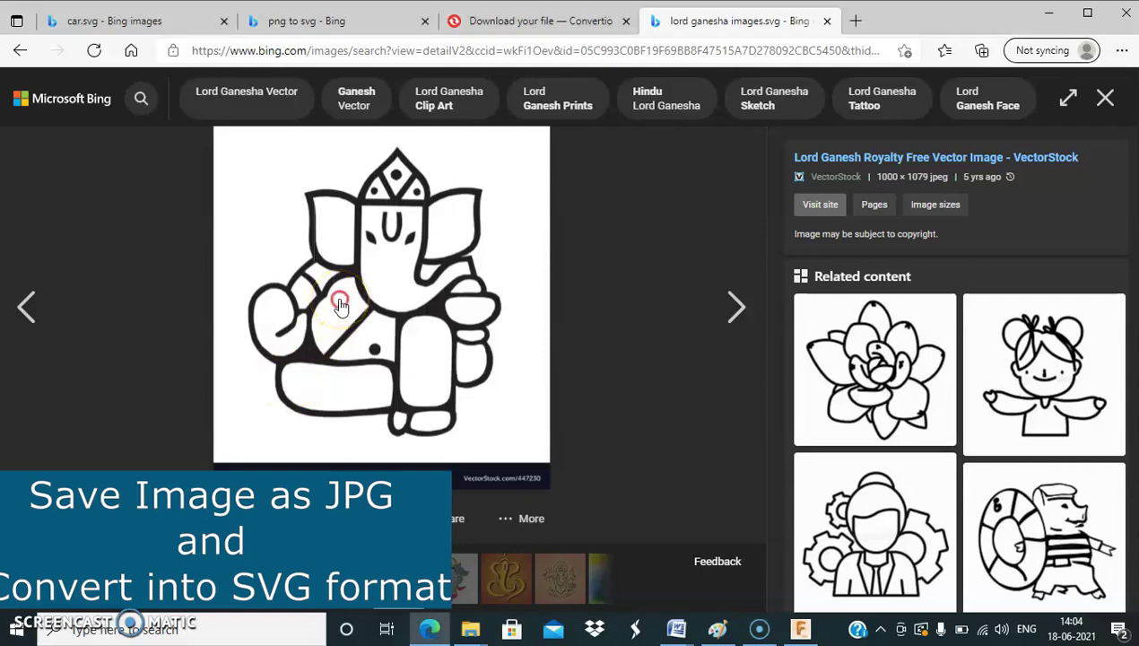
# Save the Ganesha picture as the JPG 'image 2' and go back to Convertio's JPG-to-SVG page.
pyautogui.write('image 2')
pyautogui.press('Return')
pyautogui.click(597, 21)
pyautogui.click(19, 51)
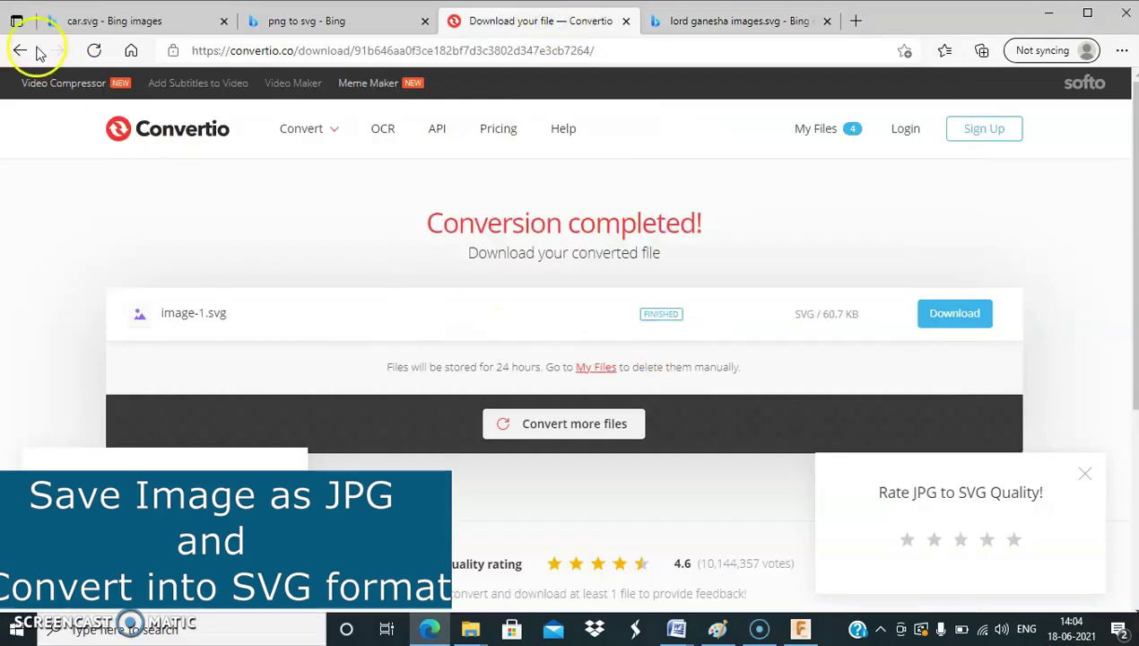
# Upload image 2.jpg, convert it to SVG and download image-2.svg.
pyautogui.click(269, 224)
pyautogui.doubleClick(493, 139)
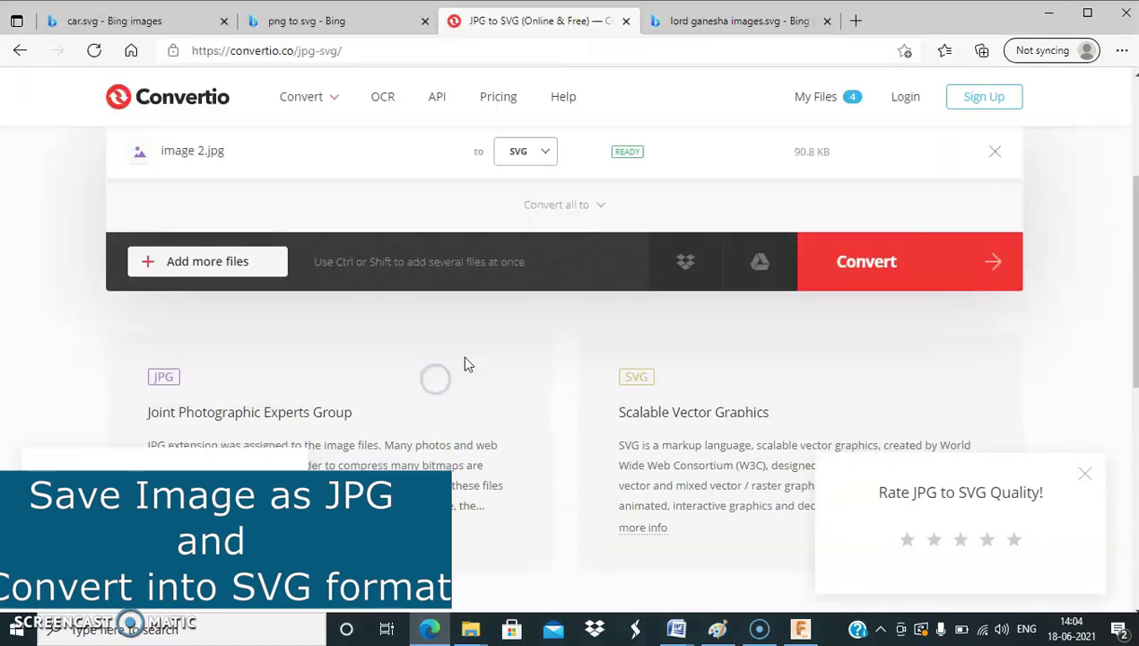
pyautogui.click(868, 274)
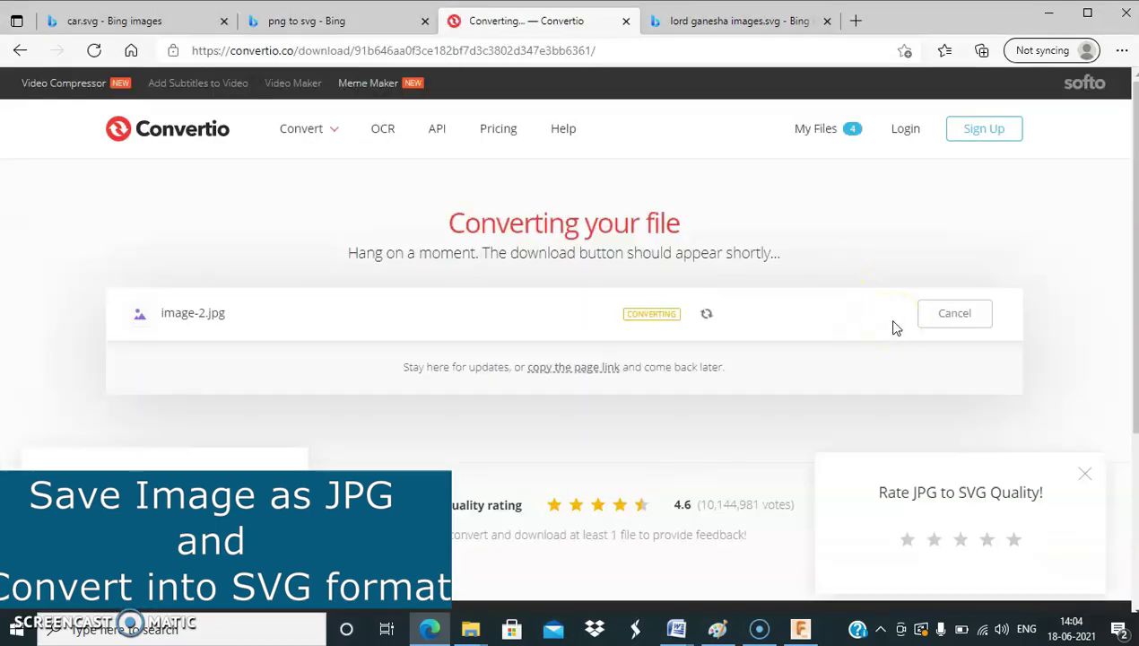
pyautogui.click(943, 314)
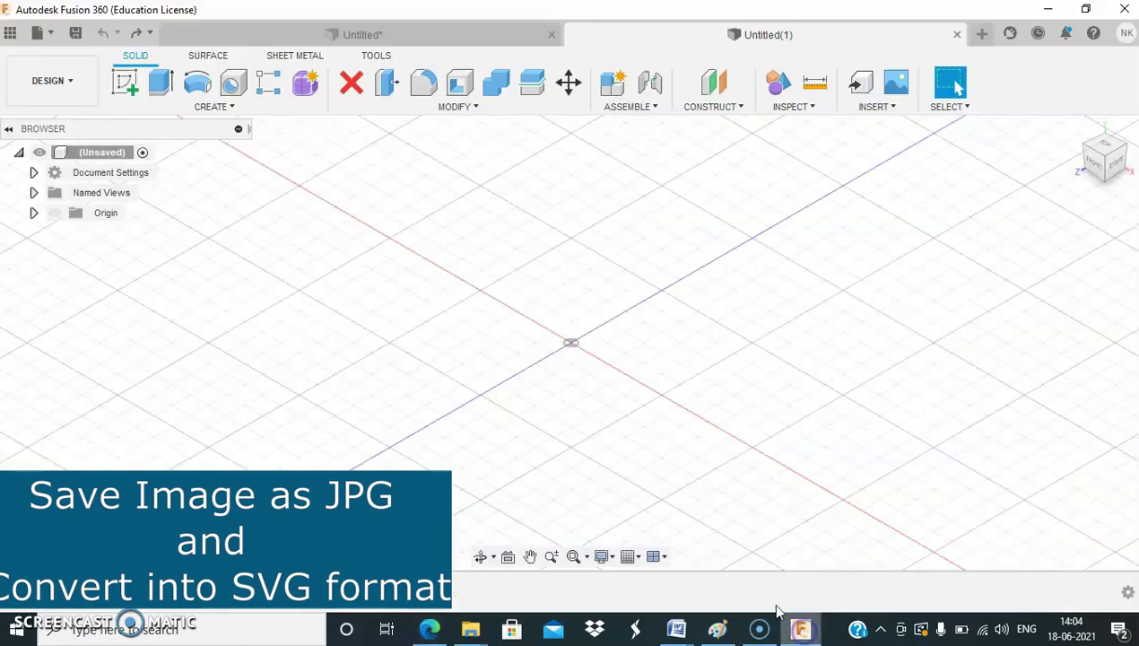
# Draw a 150 × 150 mm center rectangle at the origin on the front plane and finish Sketch1.
pyautogui.click(125, 82)
pyautogui.click(599, 319)
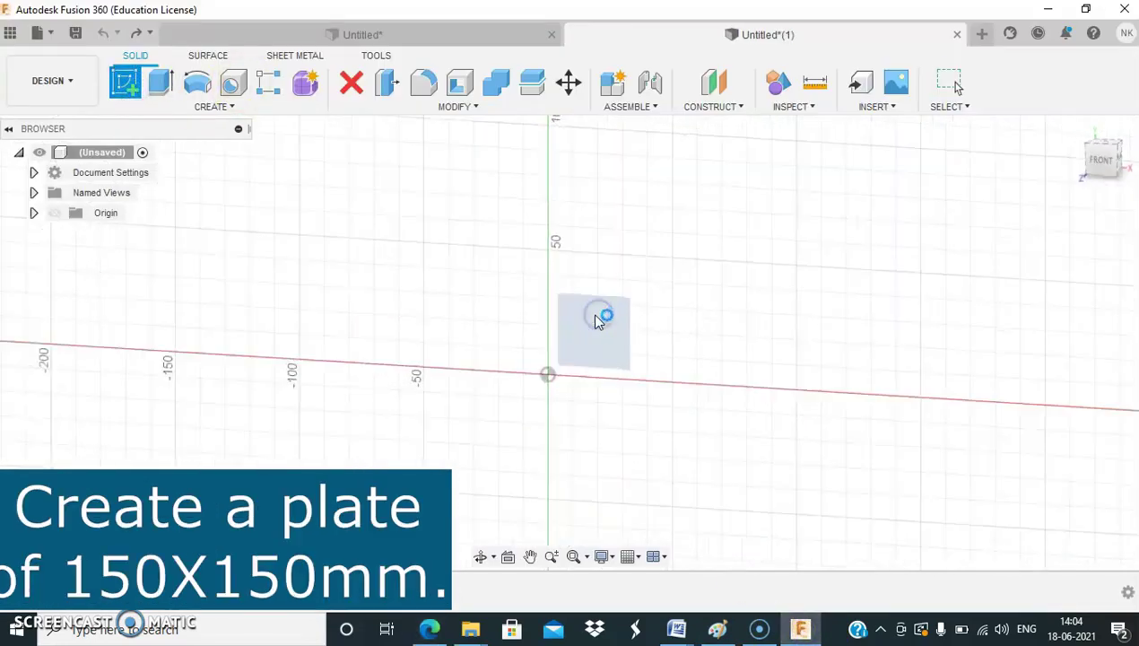
pyautogui.click(163, 84)
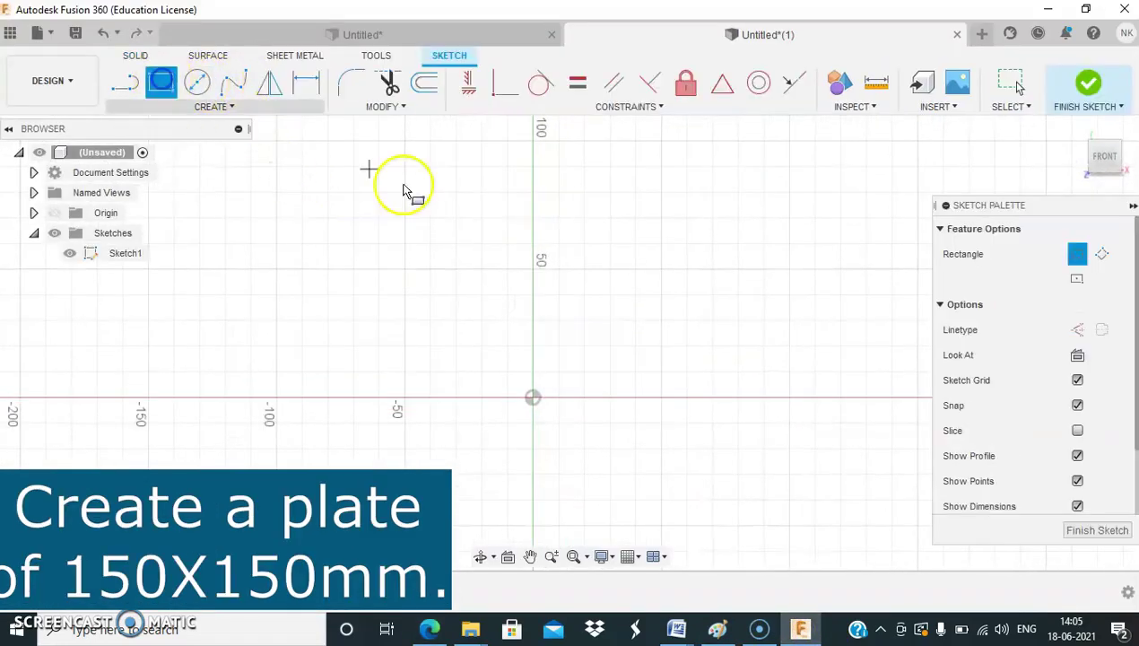
pyautogui.click(376, 167)
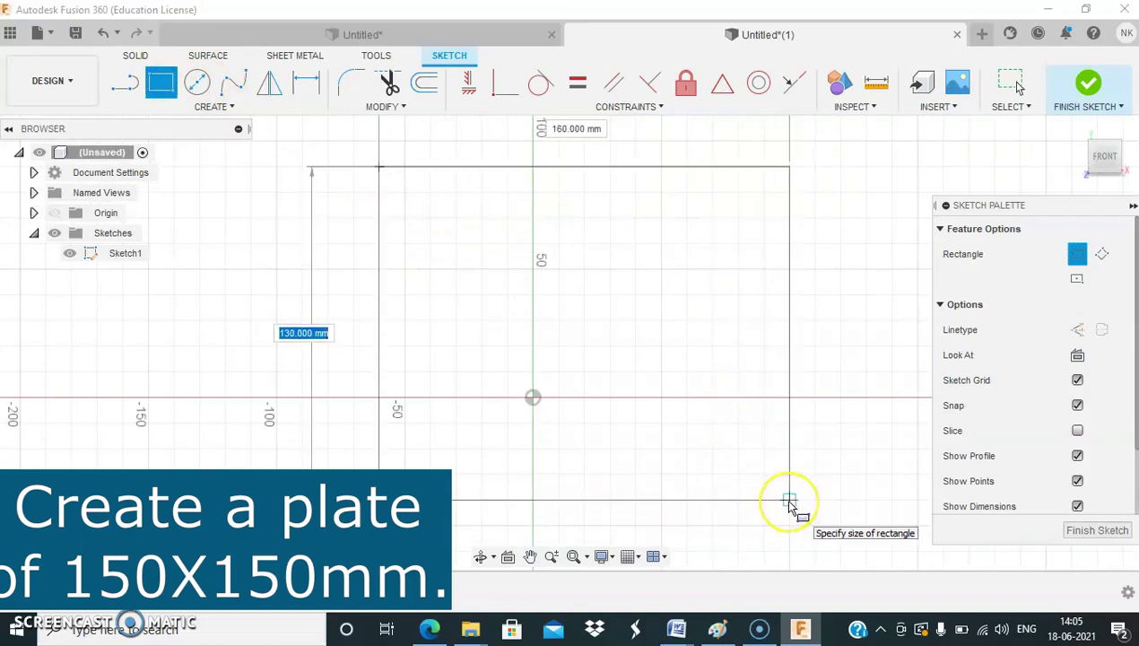
pyautogui.write('150')
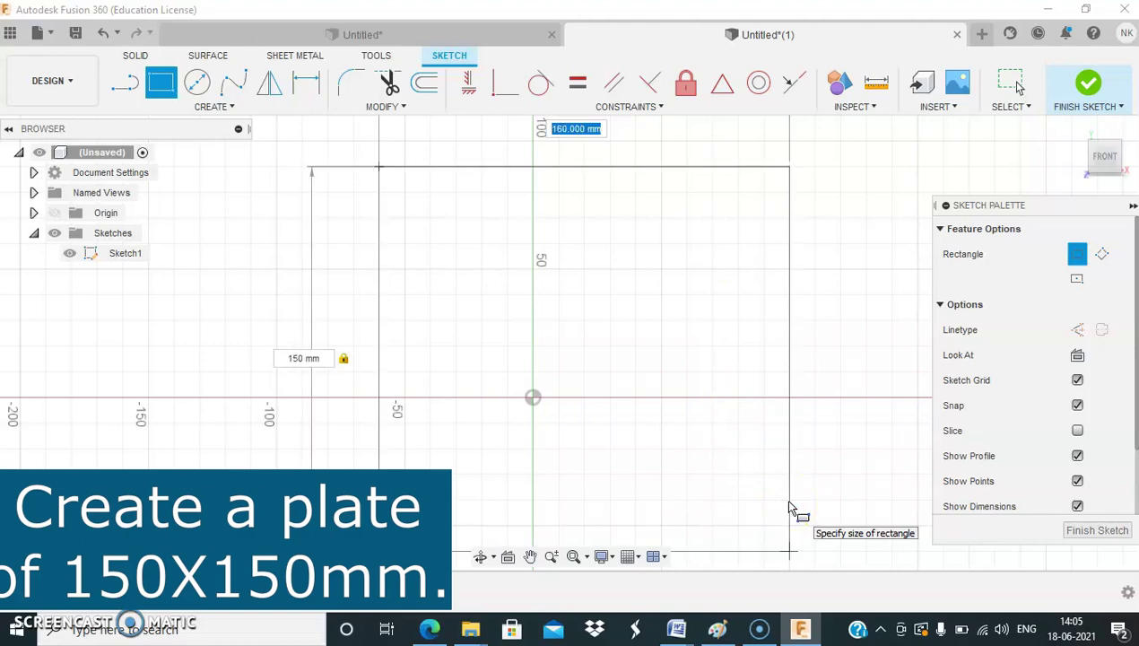
pyautogui.press('Return')
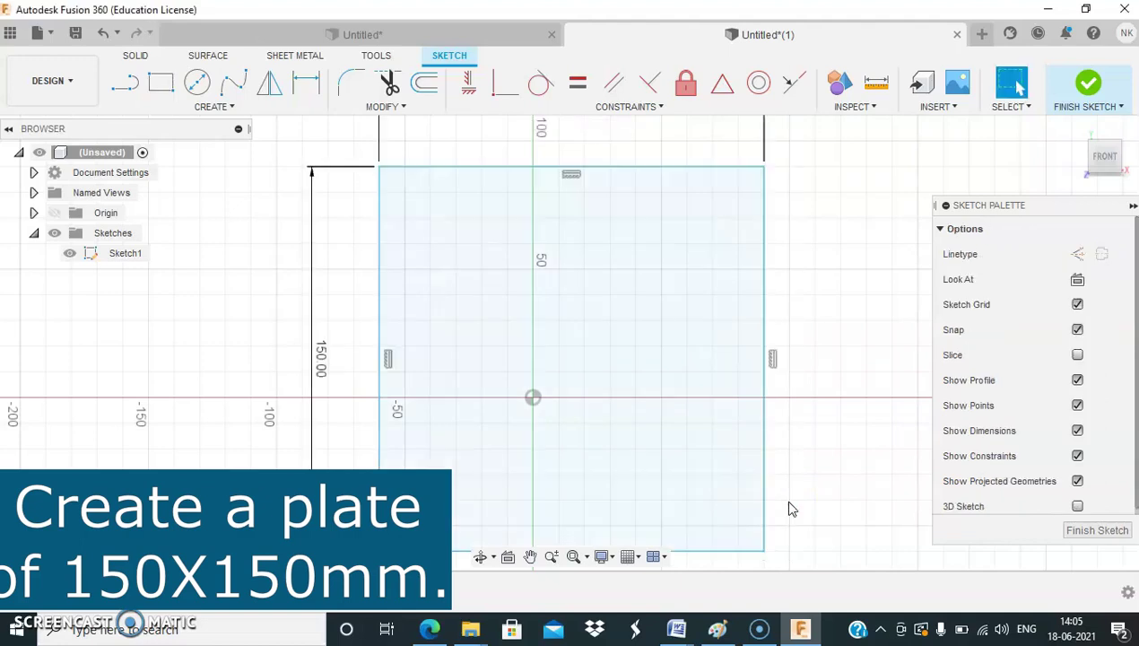
pyautogui.click(1087, 82)
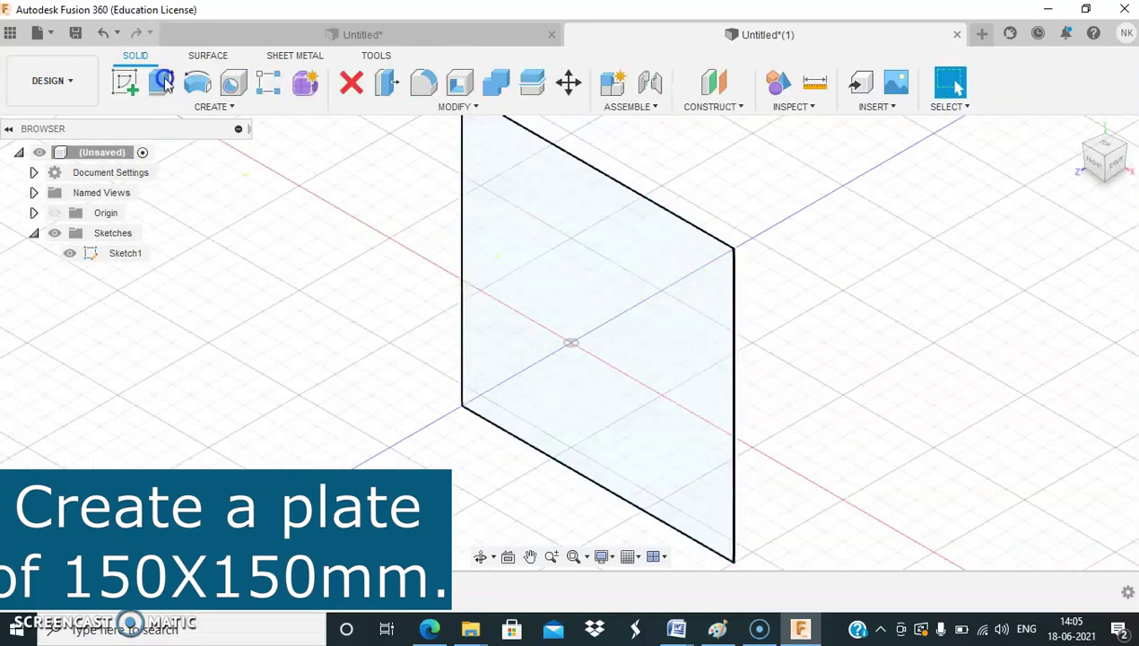
# Extrude the square profile 10 mm into a solid plate and select its front face.
pyautogui.click(164, 82)
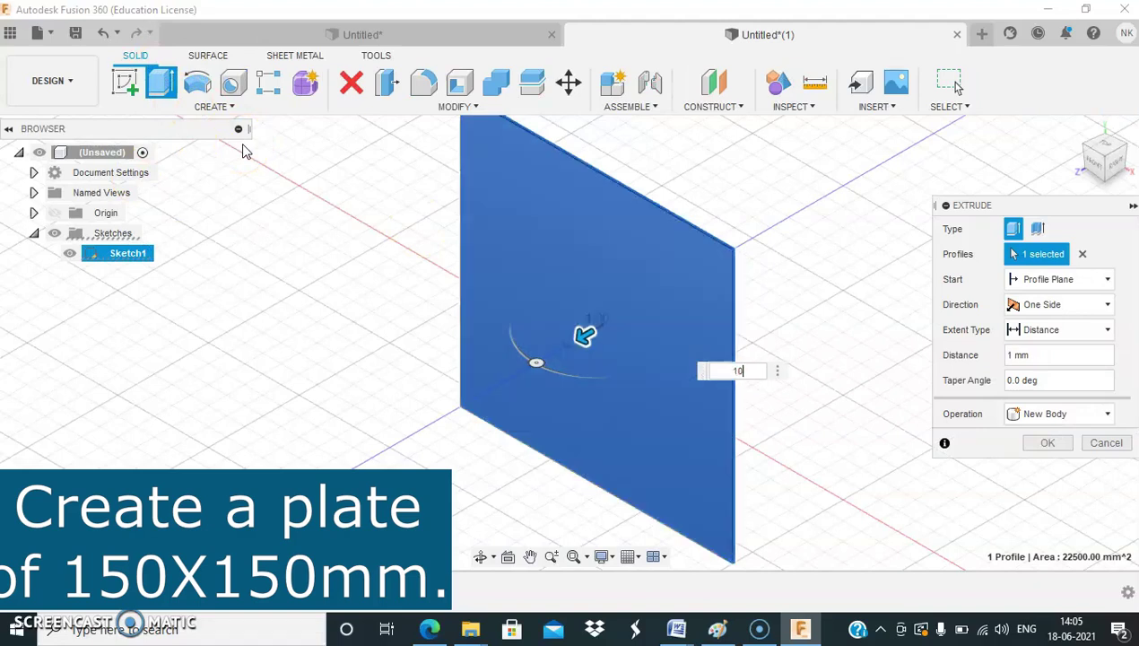
pyautogui.write('0')
pyautogui.press('Return')
pyautogui.click(623, 339)
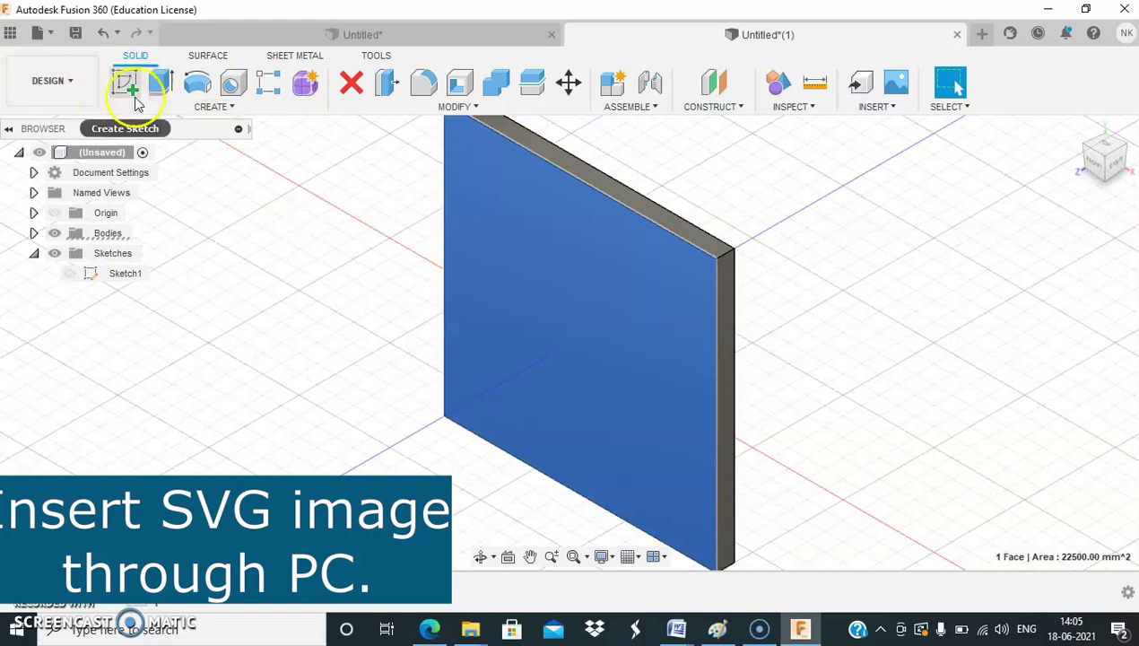
# Insert the image-2 SVG from Downloads onto the plate's front face.
pyautogui.click(890, 117)
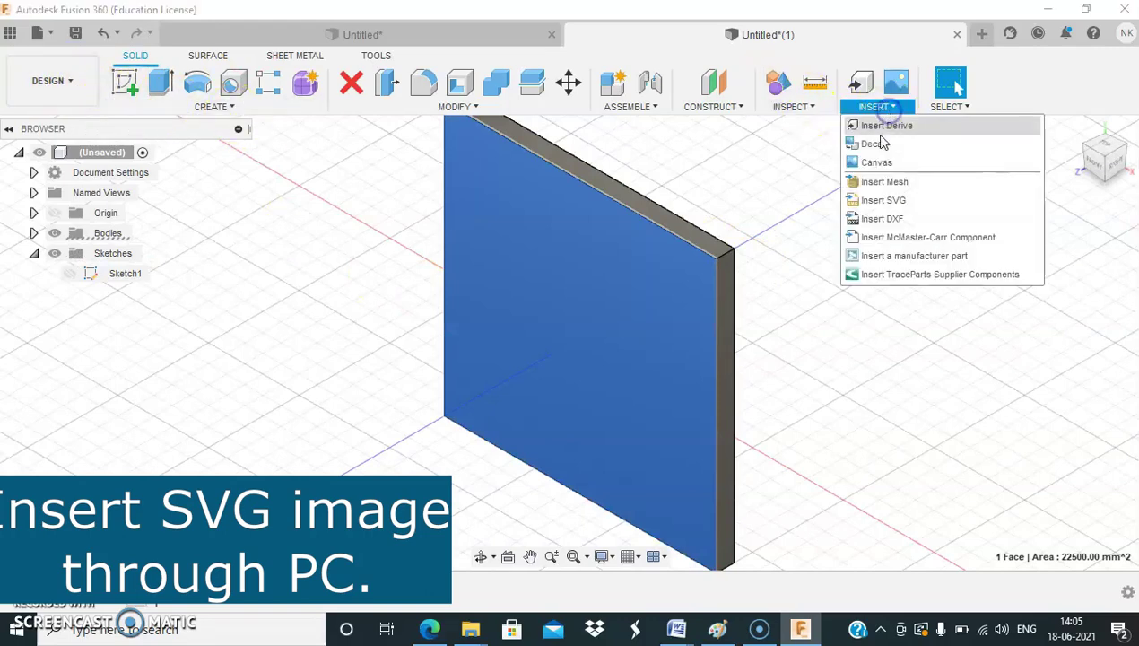
pyautogui.click(904, 201)
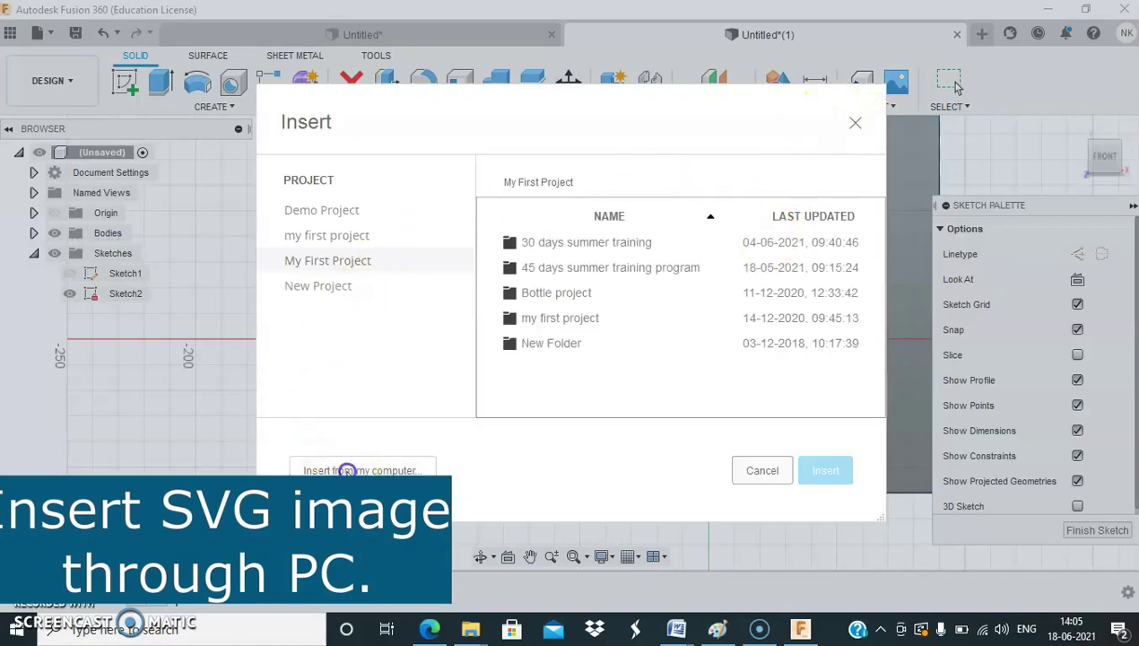
pyautogui.click(347, 470)
pyautogui.click(216, 164)
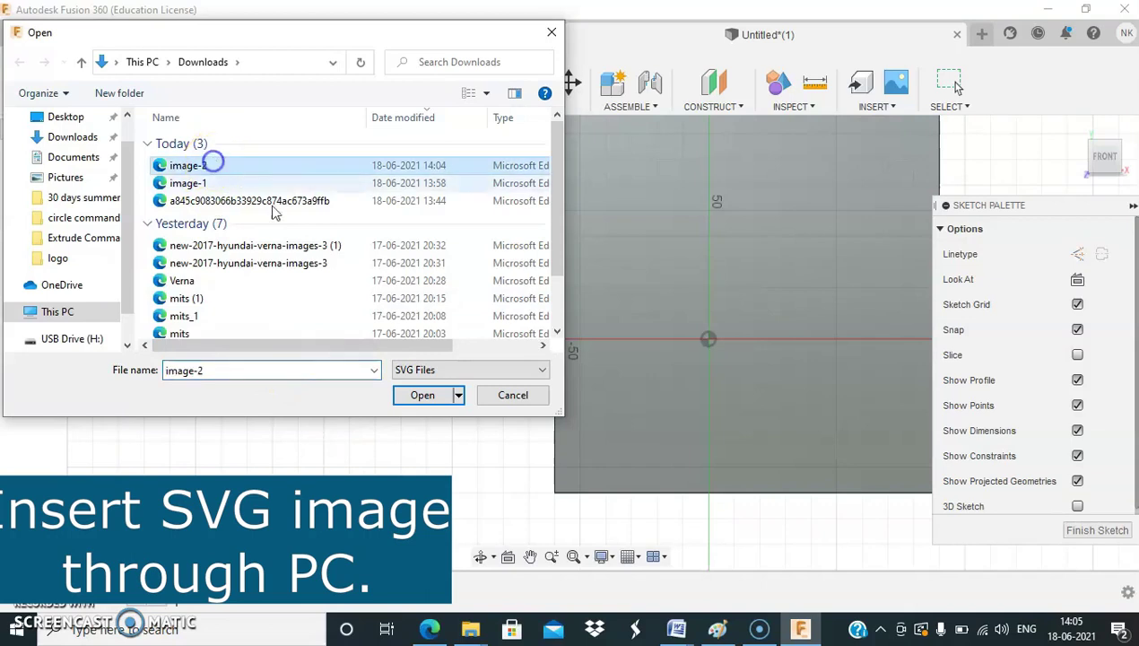
pyautogui.click(423, 395)
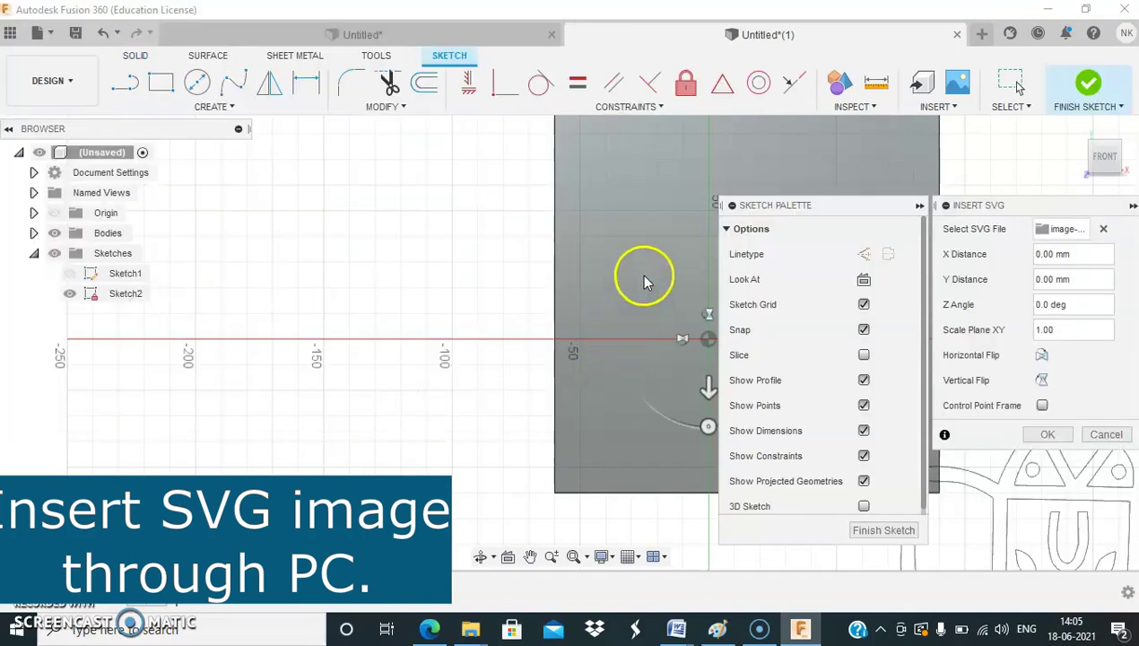
# Scale the Ganesha SVG to 0.5 and move it up and left inside the plate outline.
pyautogui.moveTo(646, 243); pyautogui.dragTo(414, 264, button='middle')
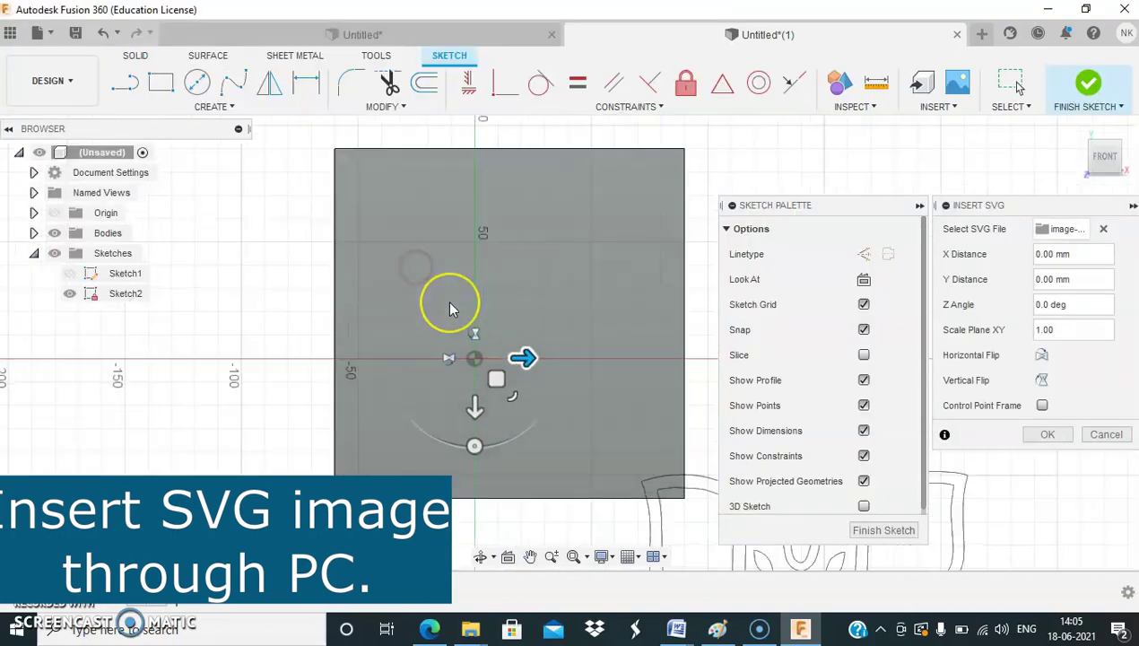
pyautogui.scroll(-3, 452, 308)
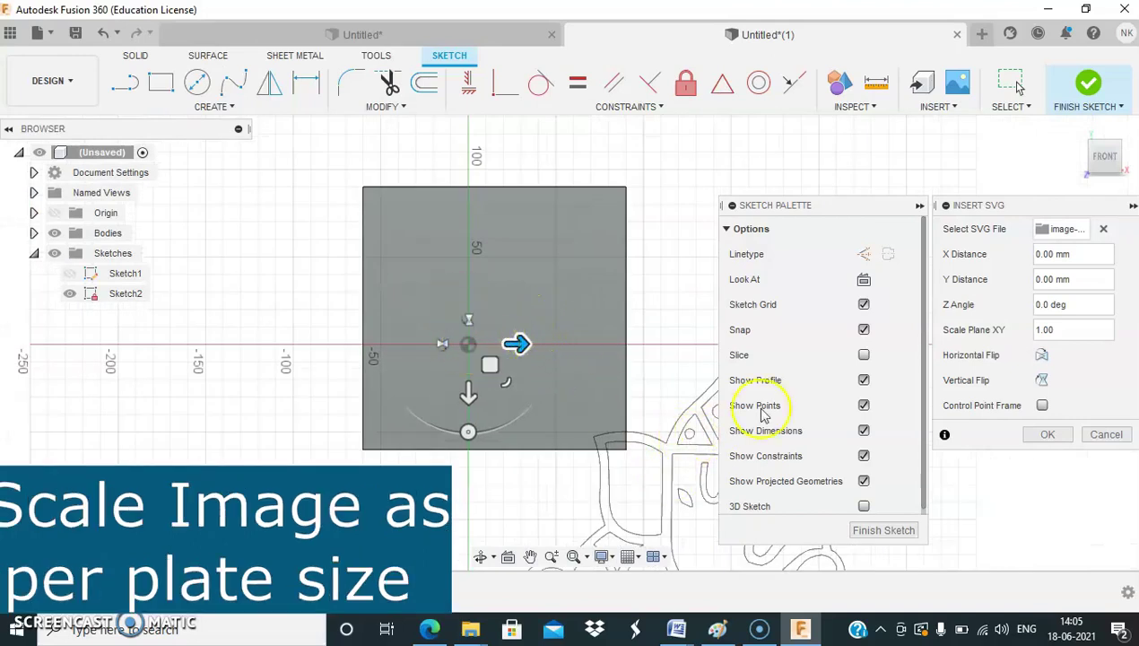
pyautogui.click(1073, 331)
pyautogui.write('0.5')
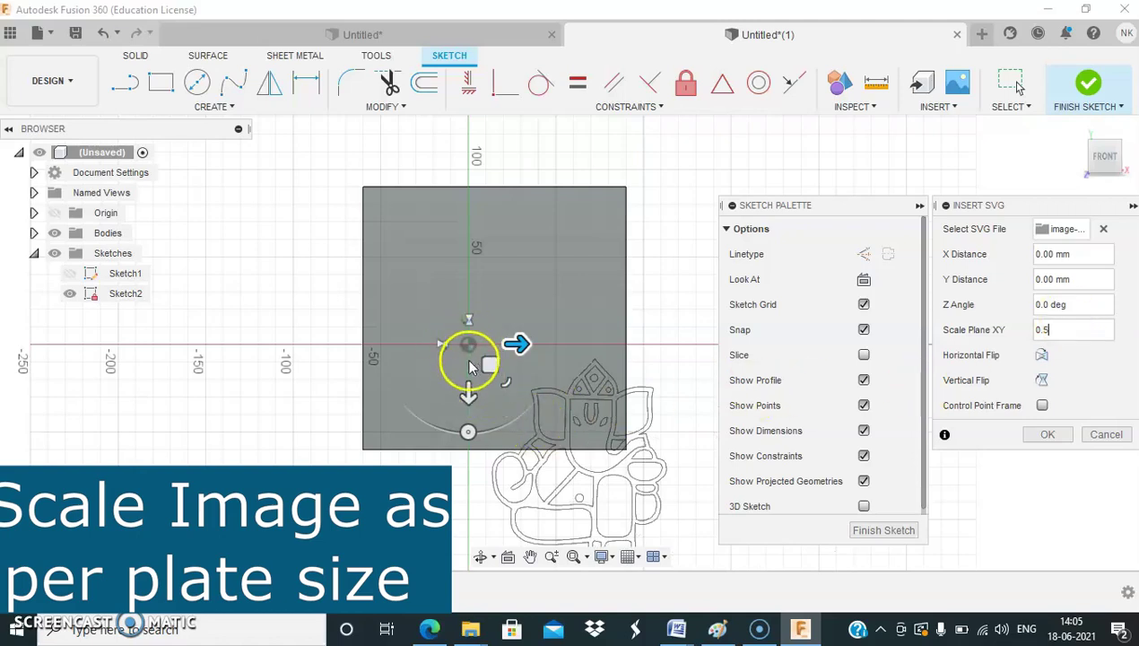
pyautogui.moveTo(469, 394); pyautogui.dragTo(457, 236)
pyautogui.moveTo(516, 186)
pyautogui.mouseDown()
pyautogui.moveTo(473, 204)
pyautogui.moveTo(429, 196)
pyautogui.mouseUp()
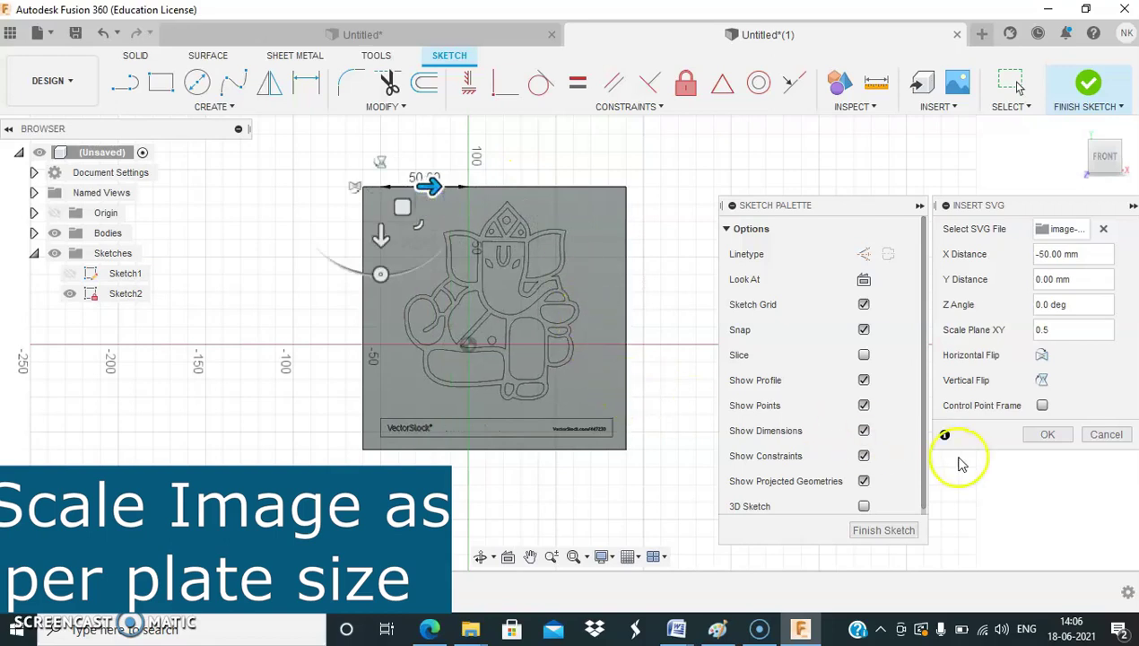
pyautogui.click(1048, 435)
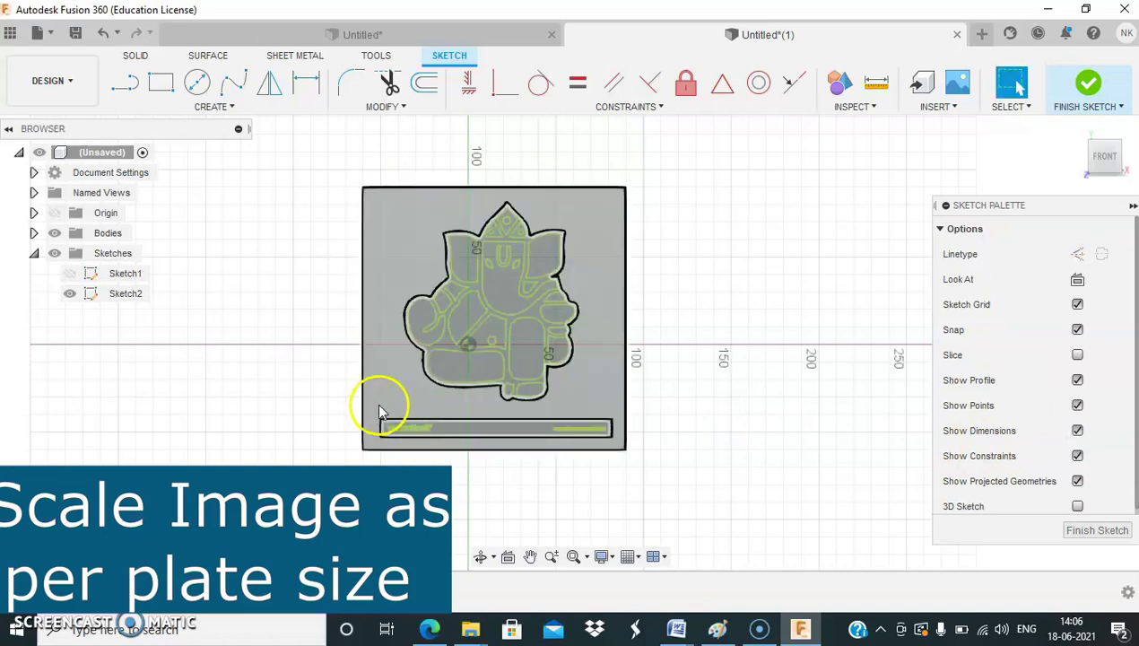
# Delete the watermark text strip from the sketch, then finish Sketch2.
pyautogui.moveTo(379, 406); pyautogui.dragTo(637, 459)
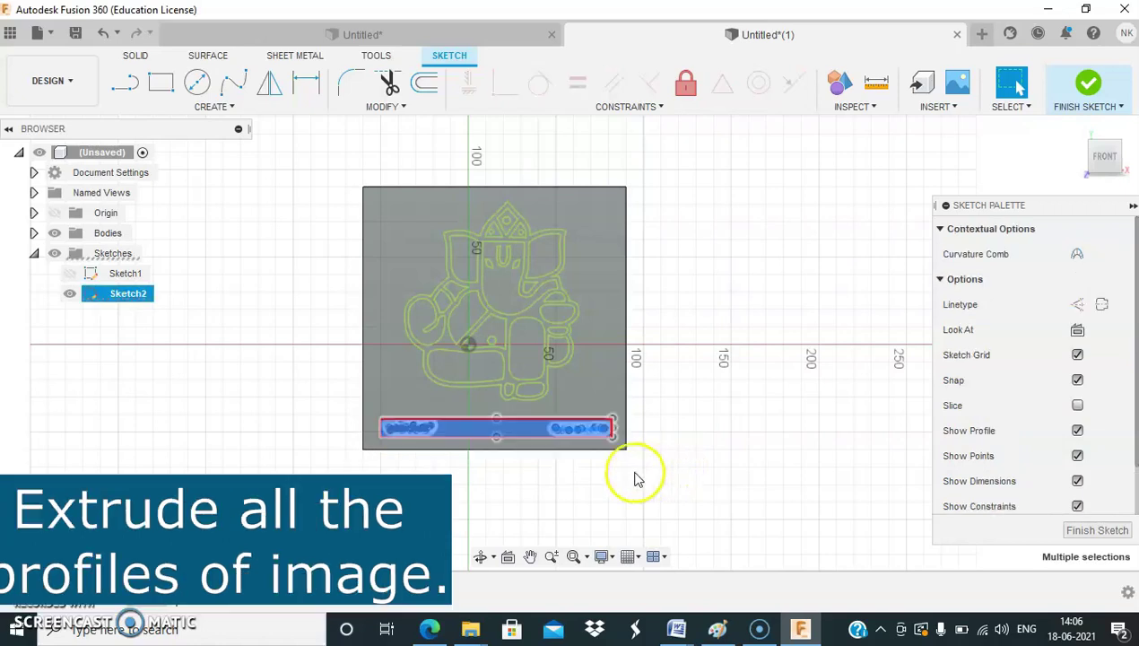
pyautogui.press('Delete')
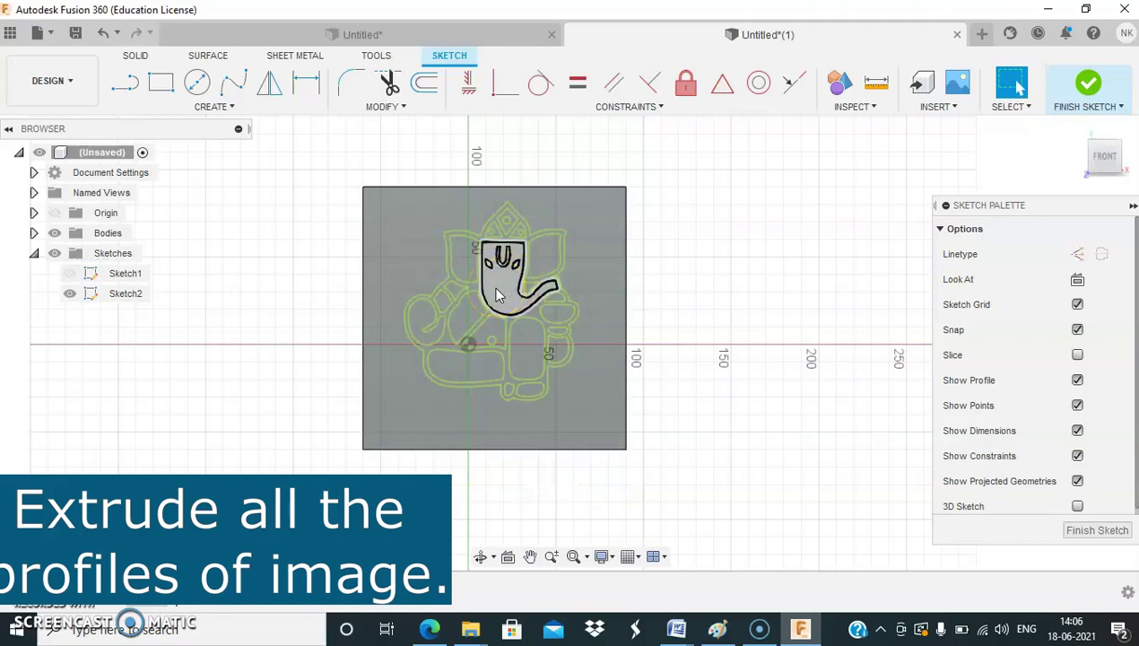
pyautogui.click(627, 224)
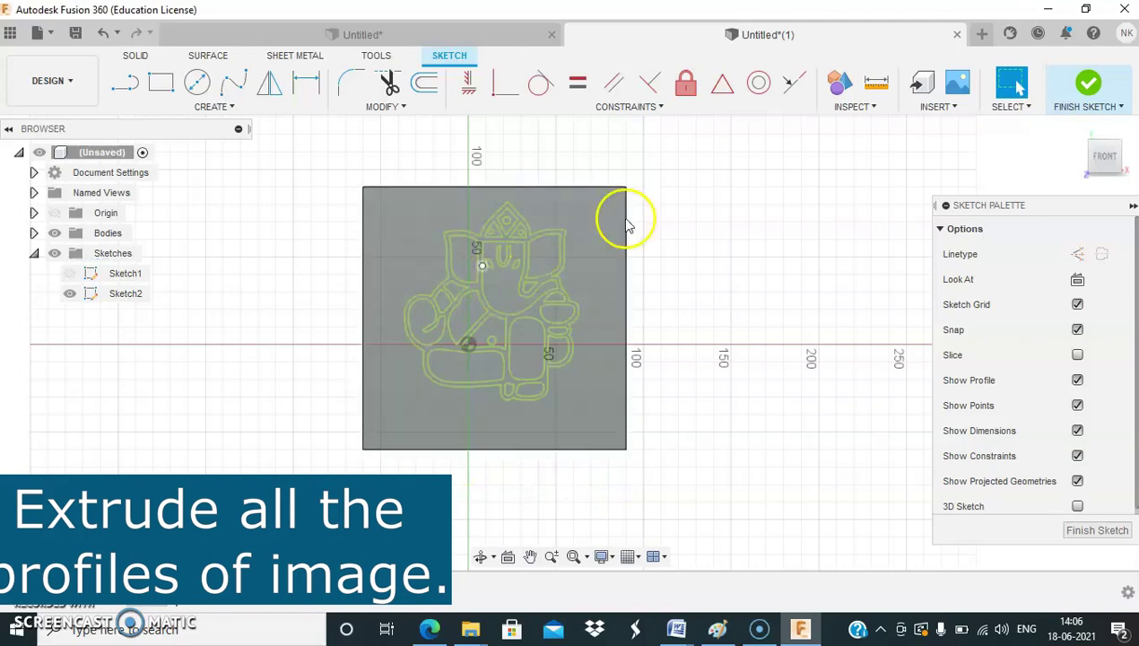
pyautogui.click(1092, 110)
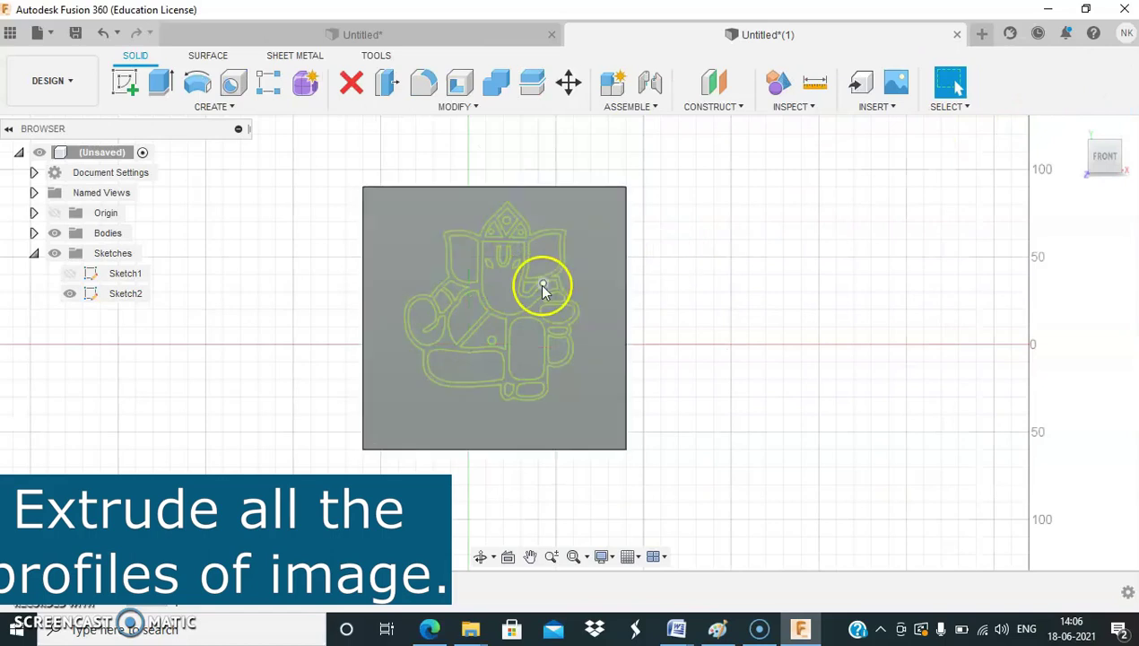
# Select the head-and-trunk, both ears, belly triangle, leg profiles and the small profile beside the trunk.
pyautogui.click(503, 292)
pyautogui.keyDown('shift'); pyautogui.click(551, 259); pyautogui.keyUp('shift')
pyautogui.keyDown('shift'); pyautogui.click(466, 270); pyautogui.keyUp('shift')
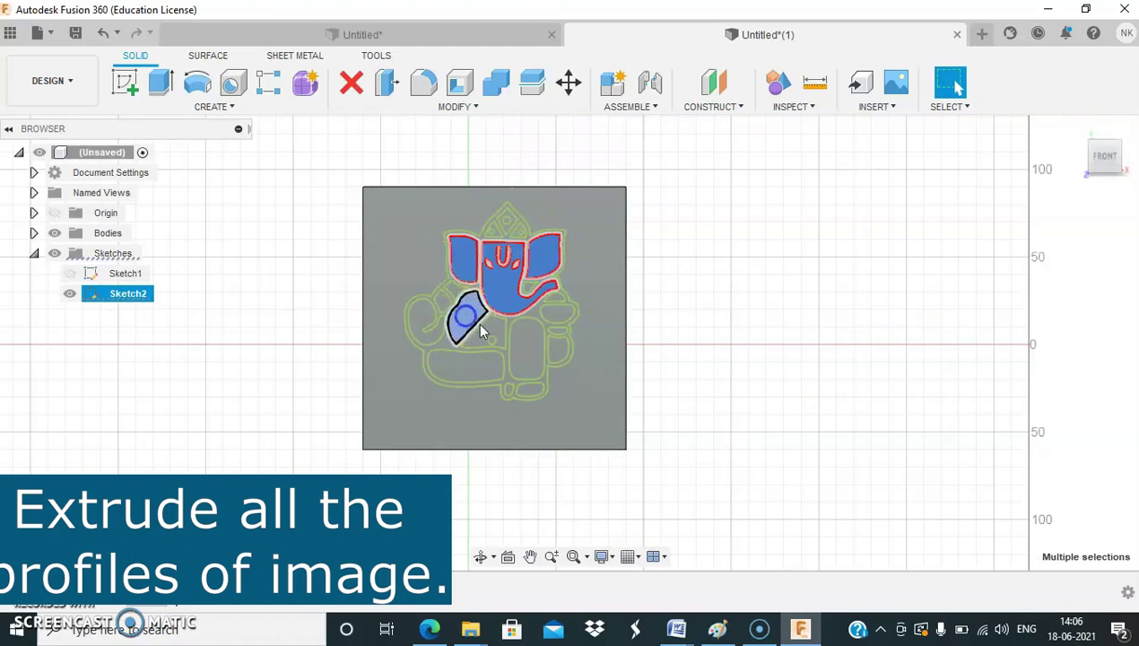
pyautogui.keyDown('shift'); pyautogui.click(492, 337); pyautogui.keyUp('shift')
pyautogui.keyDown('shift'); pyautogui.click(528, 345); pyautogui.keyUp('shift')
pyautogui.keyDown('shift'); pyautogui.click(478, 365); pyautogui.keyUp('shift')
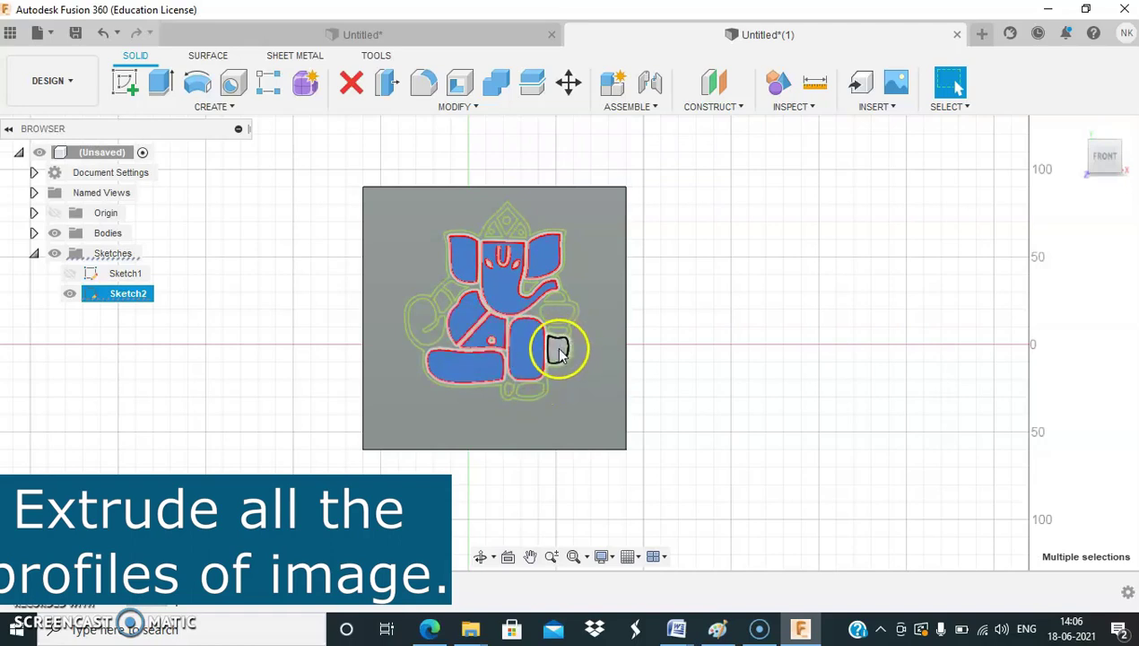
pyautogui.keyDown('shift'); pyautogui.click(561, 310); pyautogui.keyUp('shift')
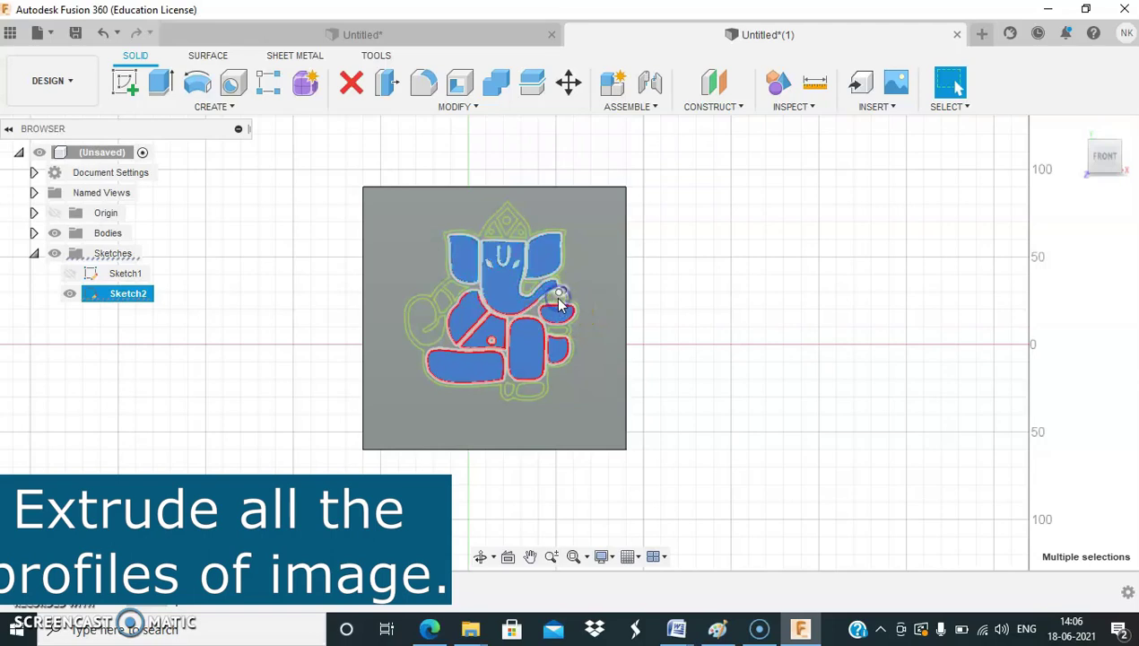
# Zoom in and add the small ovals, trunk tip, left ear and small in-between profiles.
pyautogui.scroll(2, 556, 322)
pyautogui.scroll(2, 554, 331)
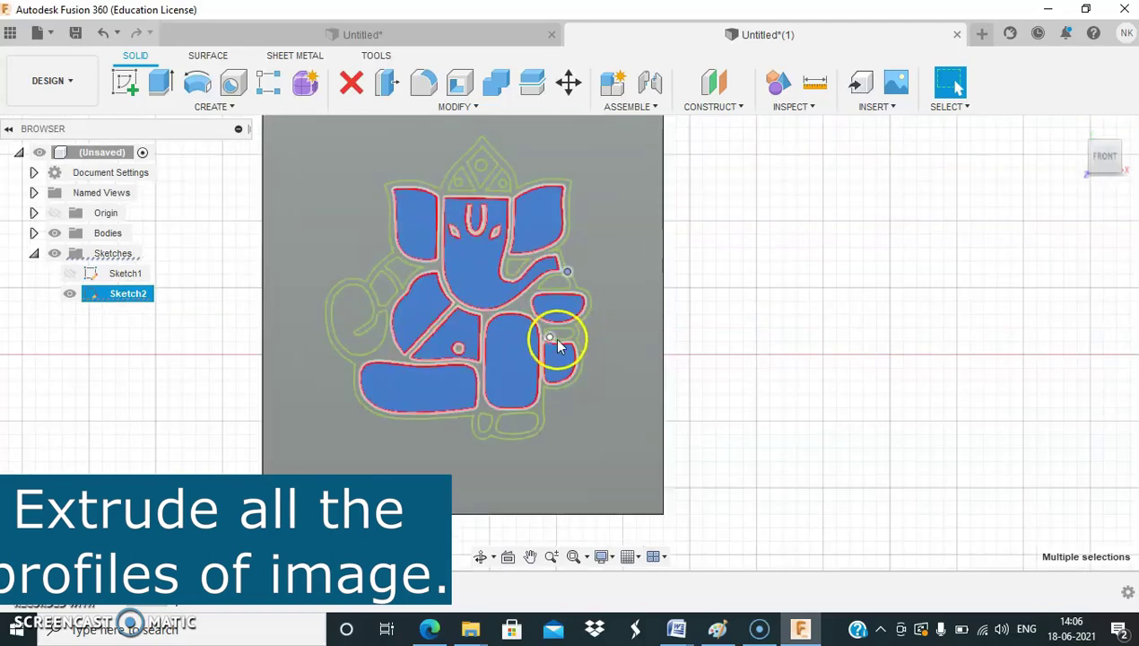
pyautogui.scroll(2, 555, 332)
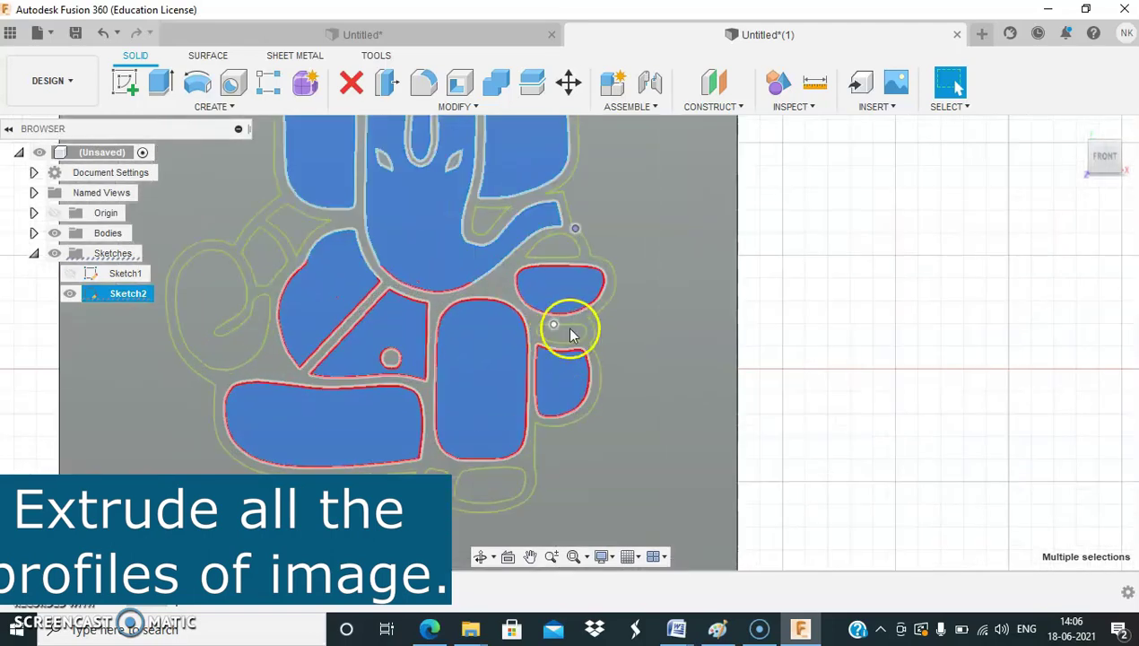
pyautogui.click(564, 337)
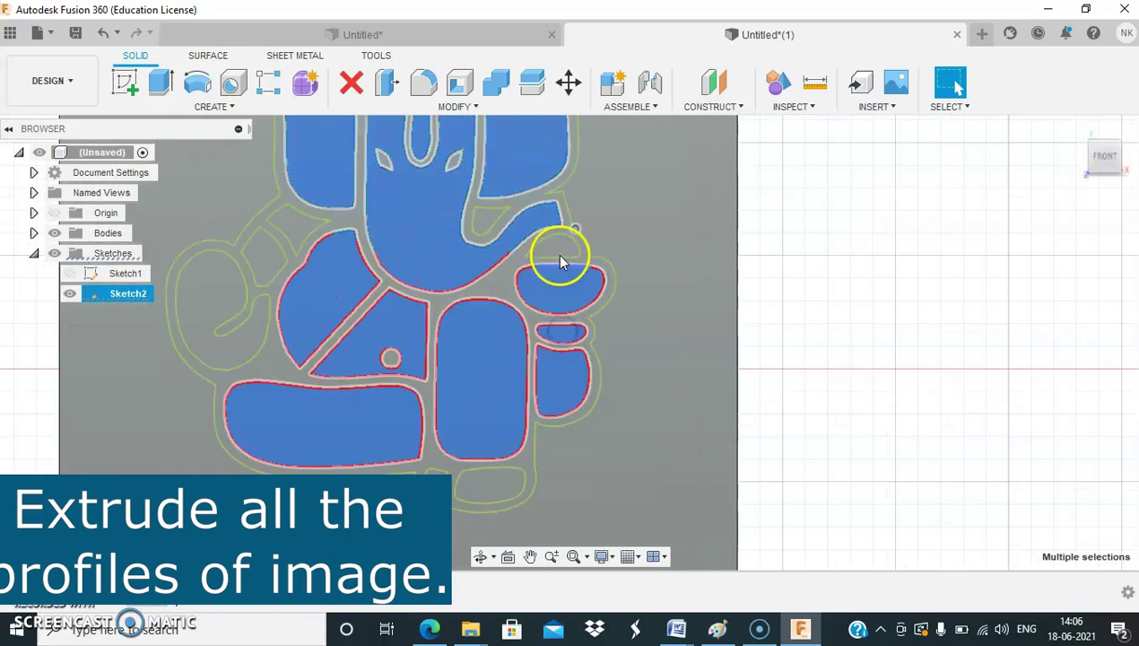
pyautogui.click(560, 254)
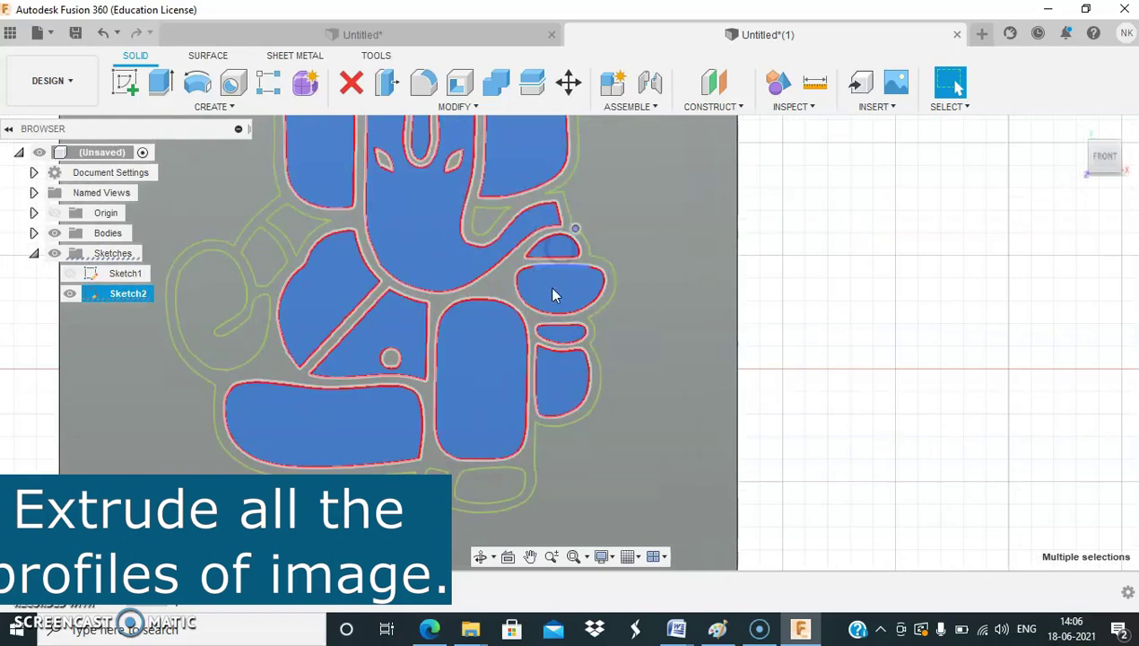
pyautogui.click(504, 487)
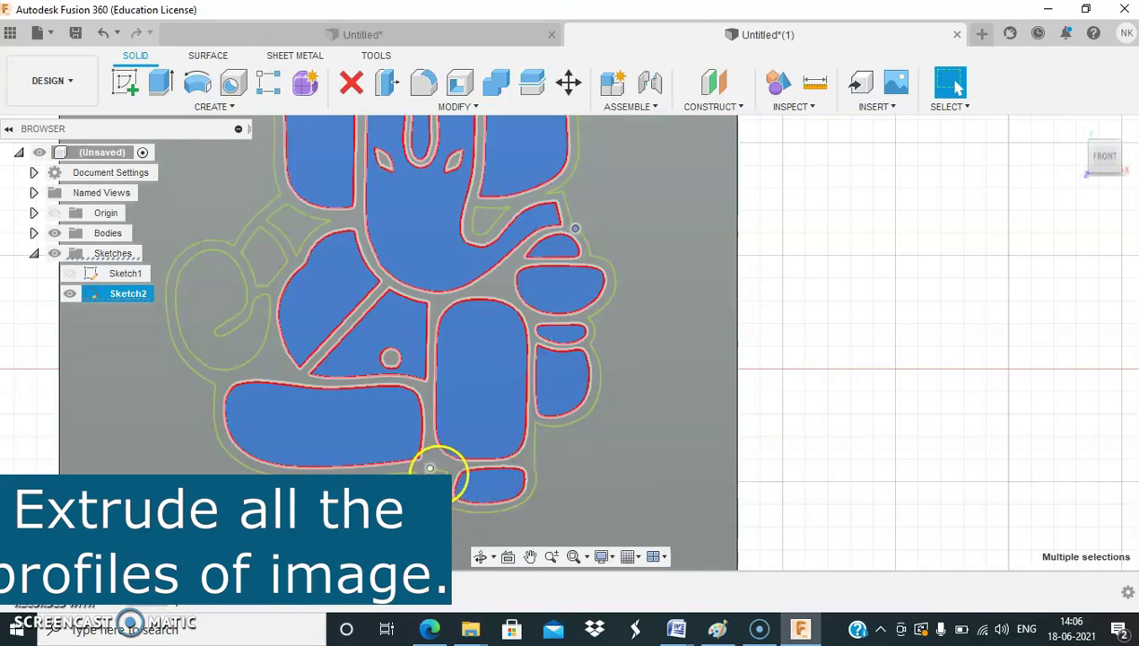
pyautogui.click(434, 474)
pyautogui.click(249, 348)
pyautogui.click(262, 260)
pyautogui.click(296, 235)
# Recentre the Ganesha and add the top crown diamond and the other crown profiles.
pyautogui.scroll(-2, 298, 235)
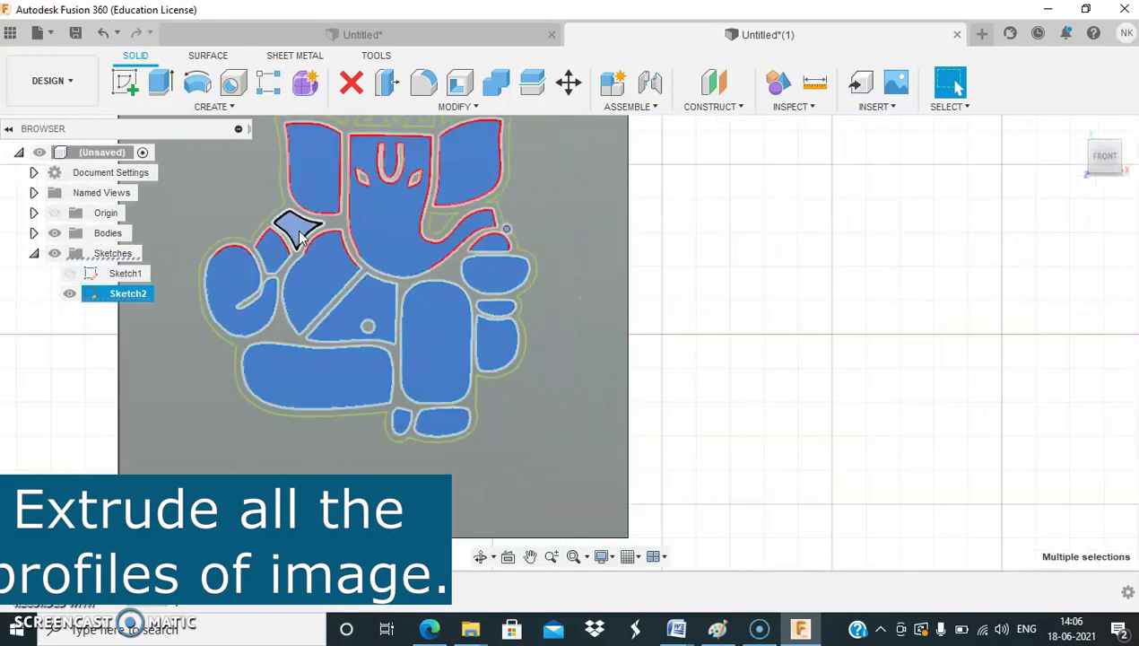
pyautogui.scroll(-2, 298, 233)
pyautogui.scroll(-1, 301, 229)
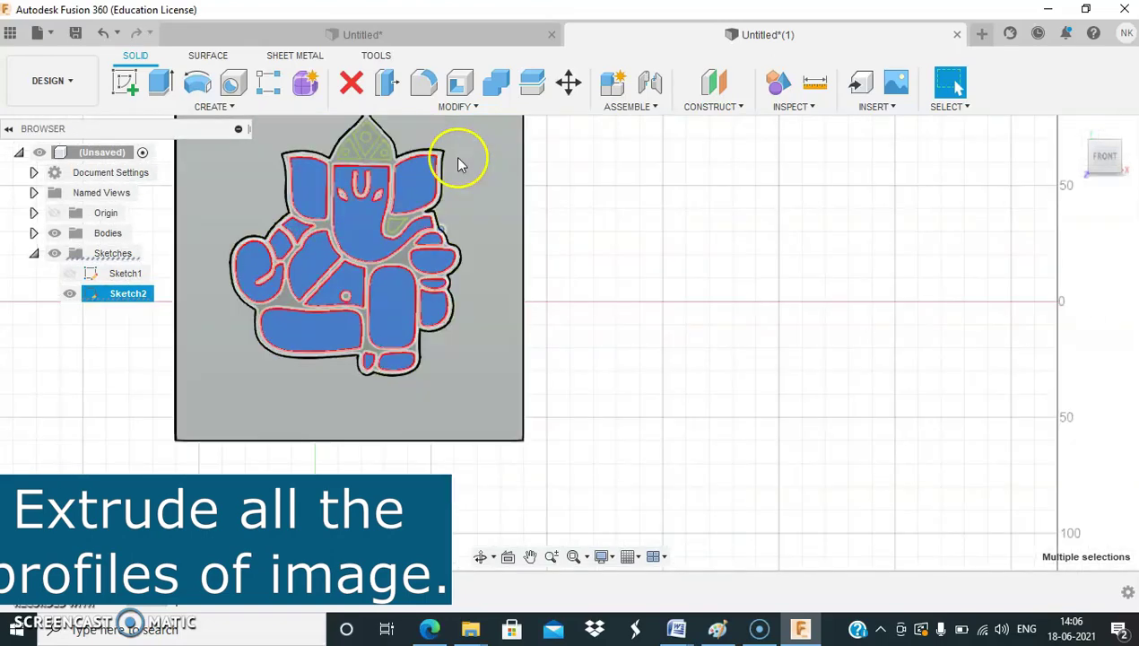
pyautogui.moveTo(462, 162); pyautogui.dragTo(558, 266, button='middle')
pyautogui.click(458, 236)
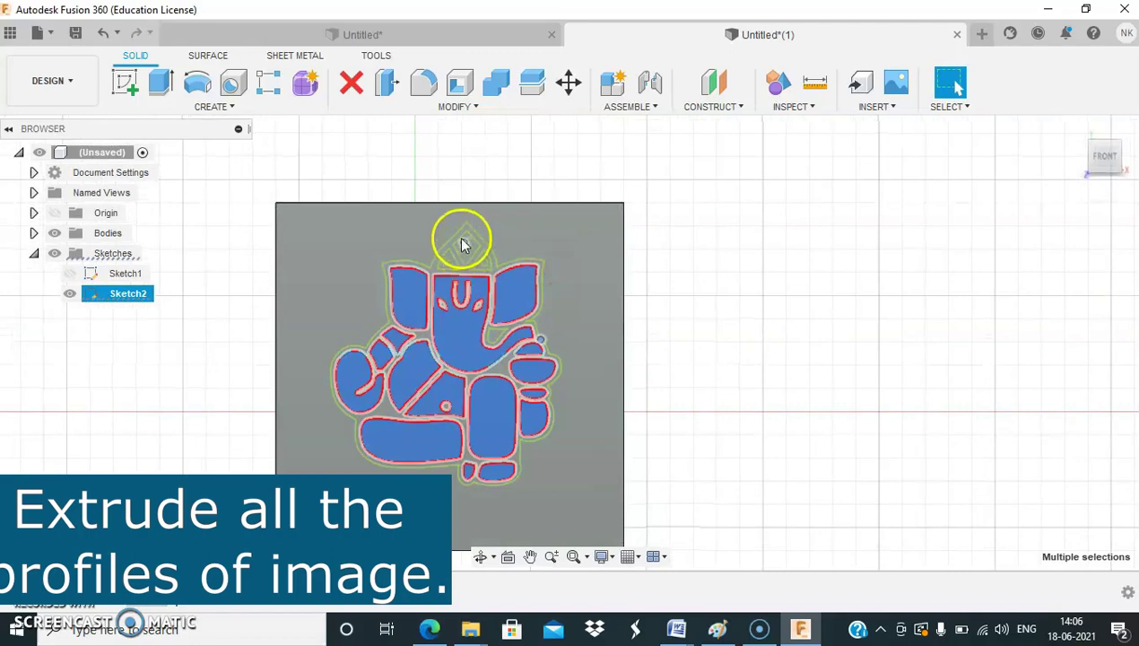
pyautogui.click(460, 259)
pyautogui.scroll(2, 463, 253)
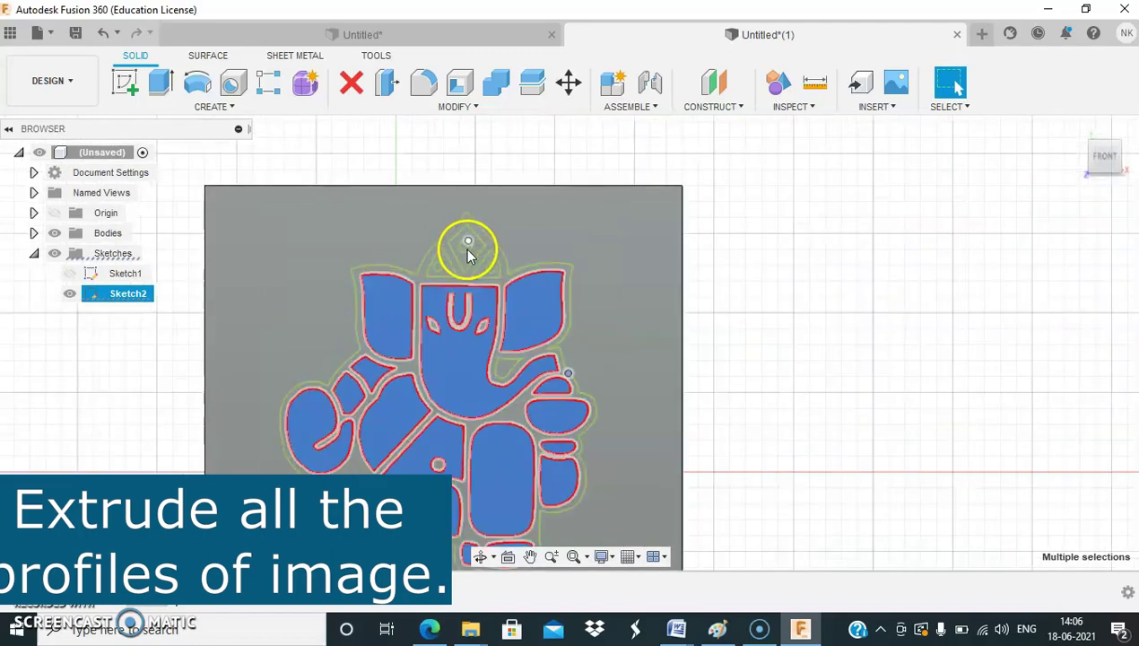
pyautogui.scroll(2, 463, 254)
pyautogui.click(464, 251)
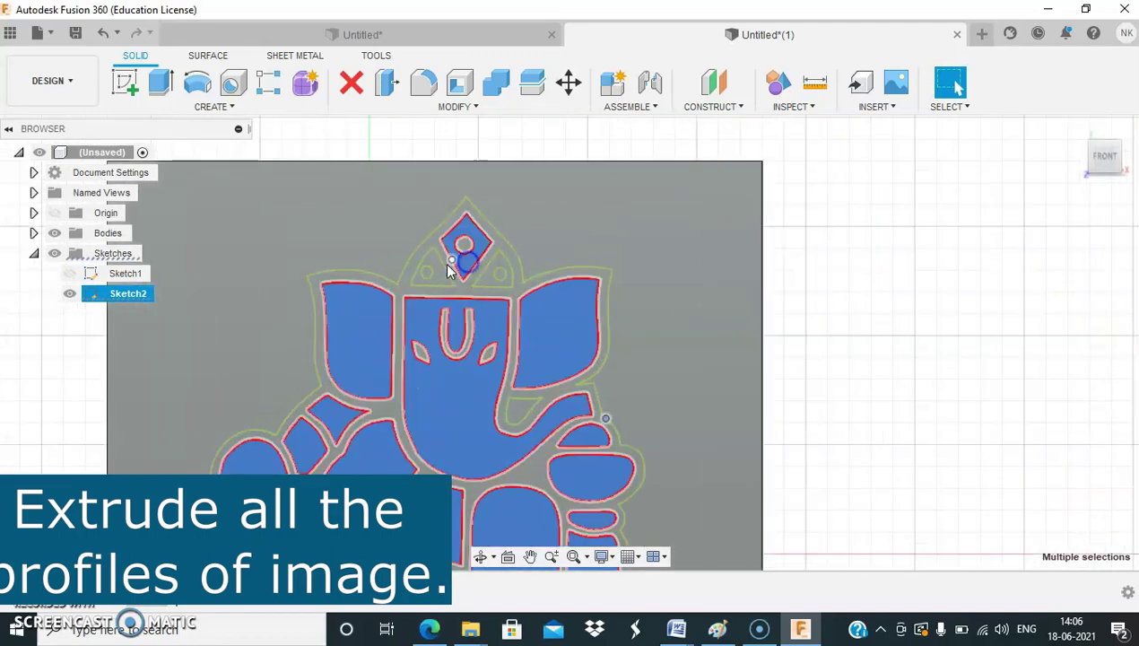
pyautogui.click(432, 269)
pyautogui.click(482, 278)
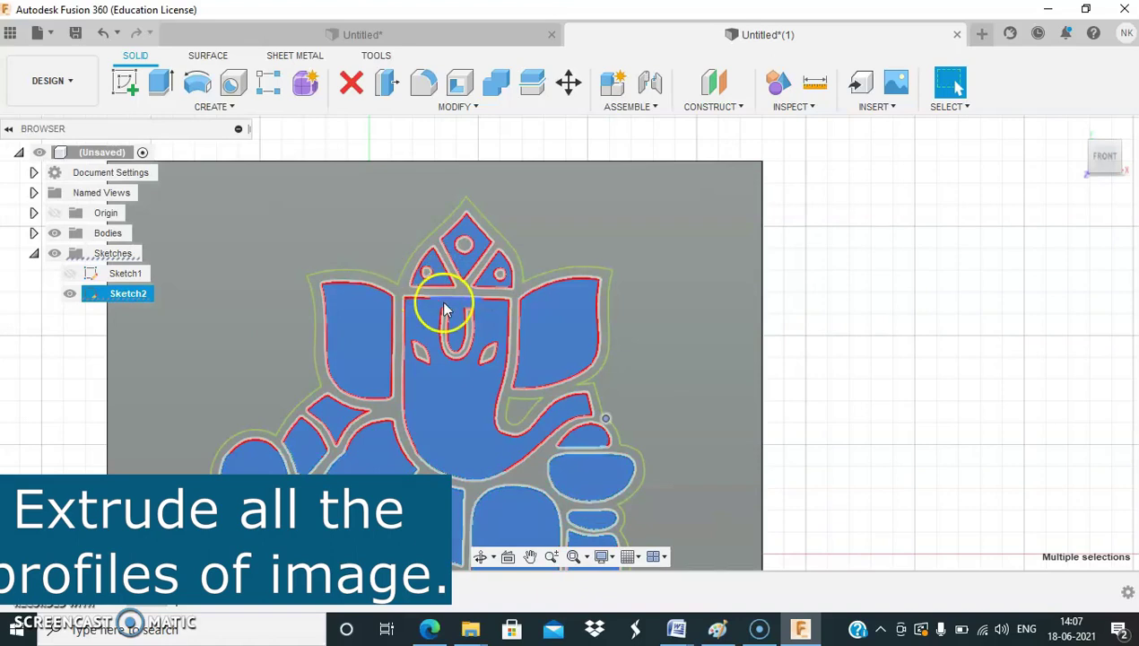
pyautogui.scroll(-2, 446, 309)
pyautogui.scroll(-2, 446, 309)
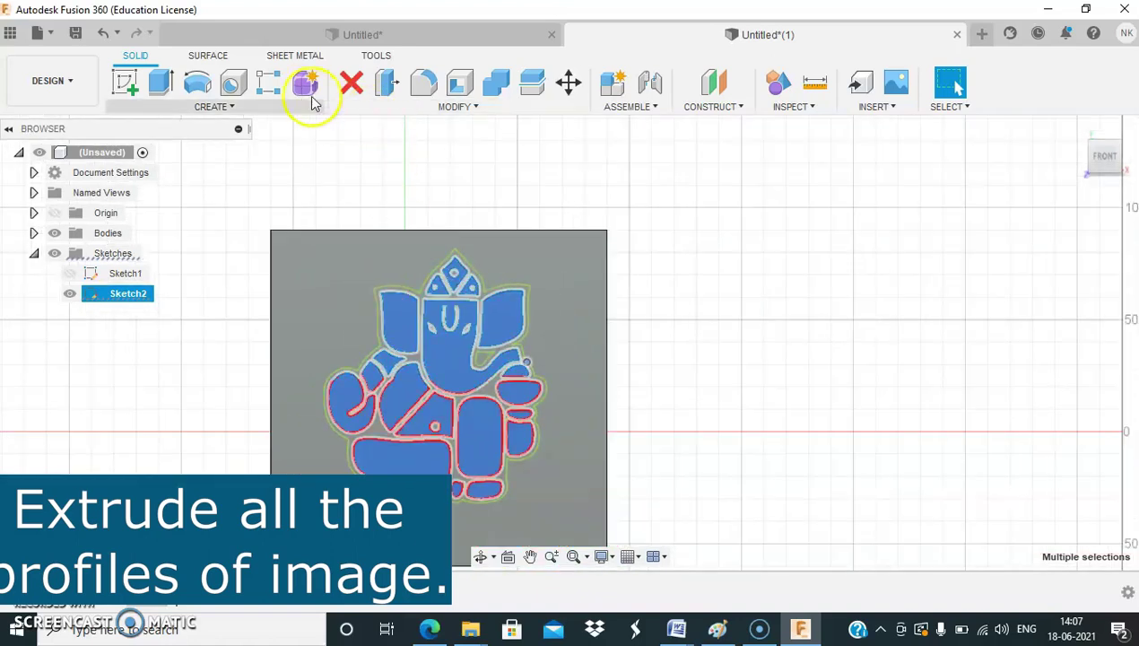
# Extrude the 19 selected profiles 10 mm with the Join operation.
pyautogui.click(162, 83)
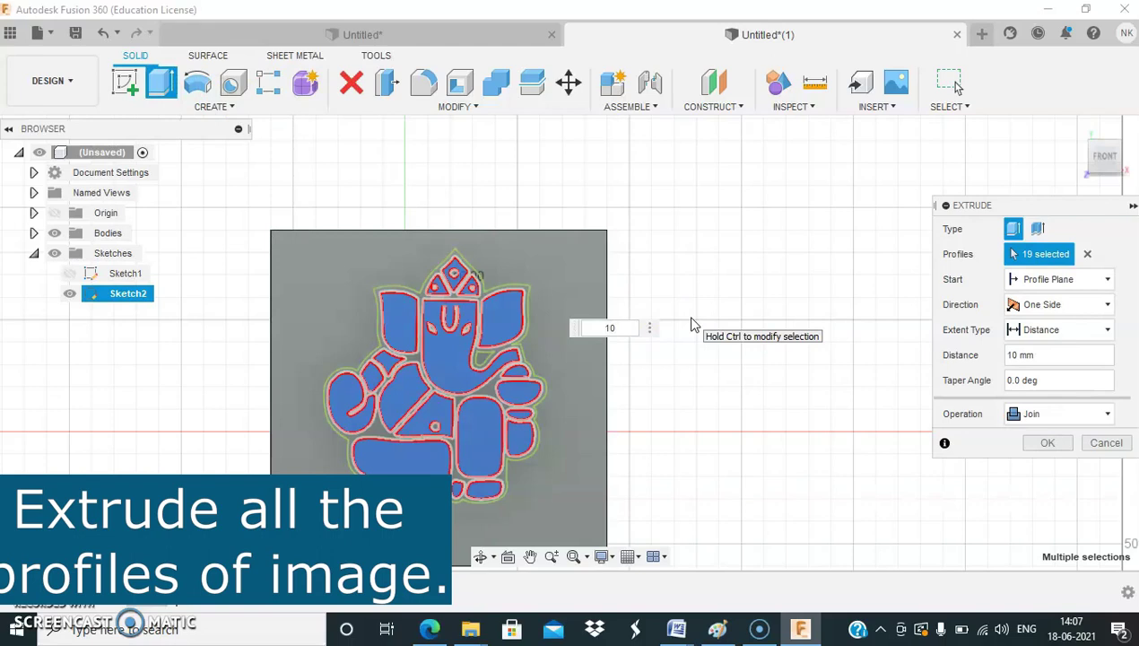
pyautogui.click(1081, 413)
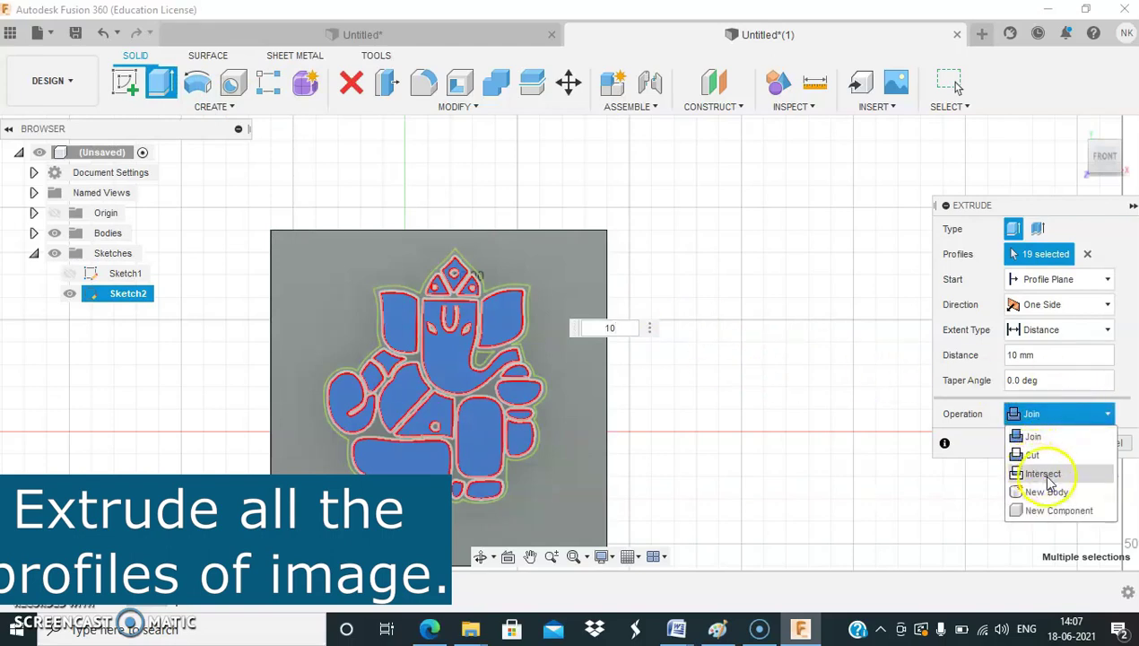
pyautogui.click(1043, 493)
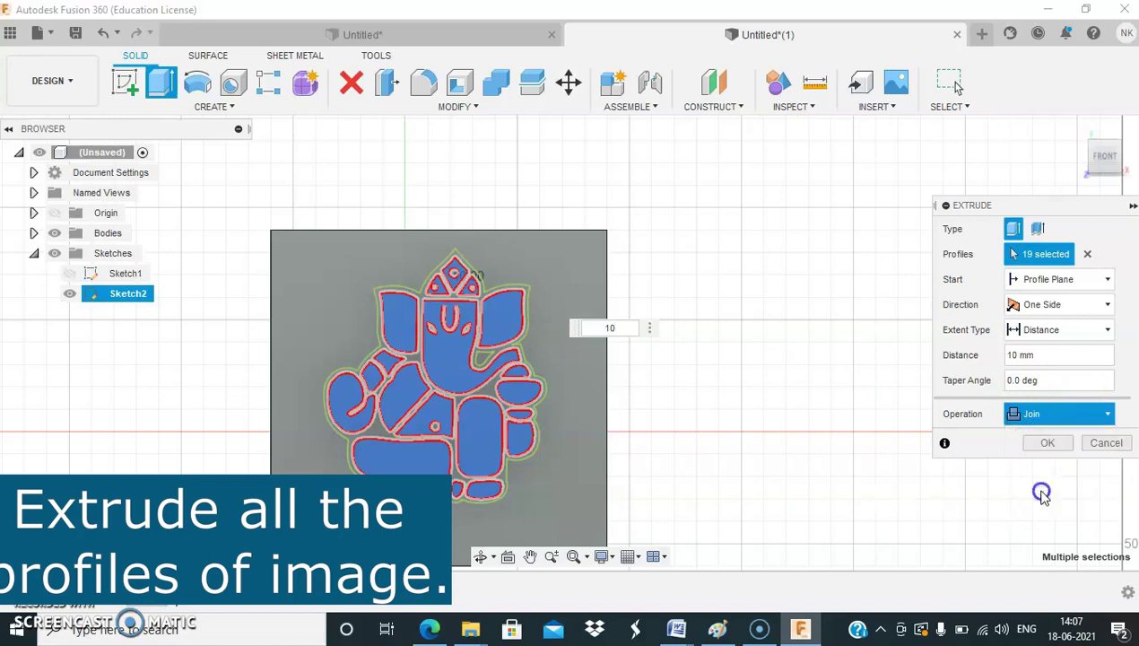
pyautogui.click(1040, 443)
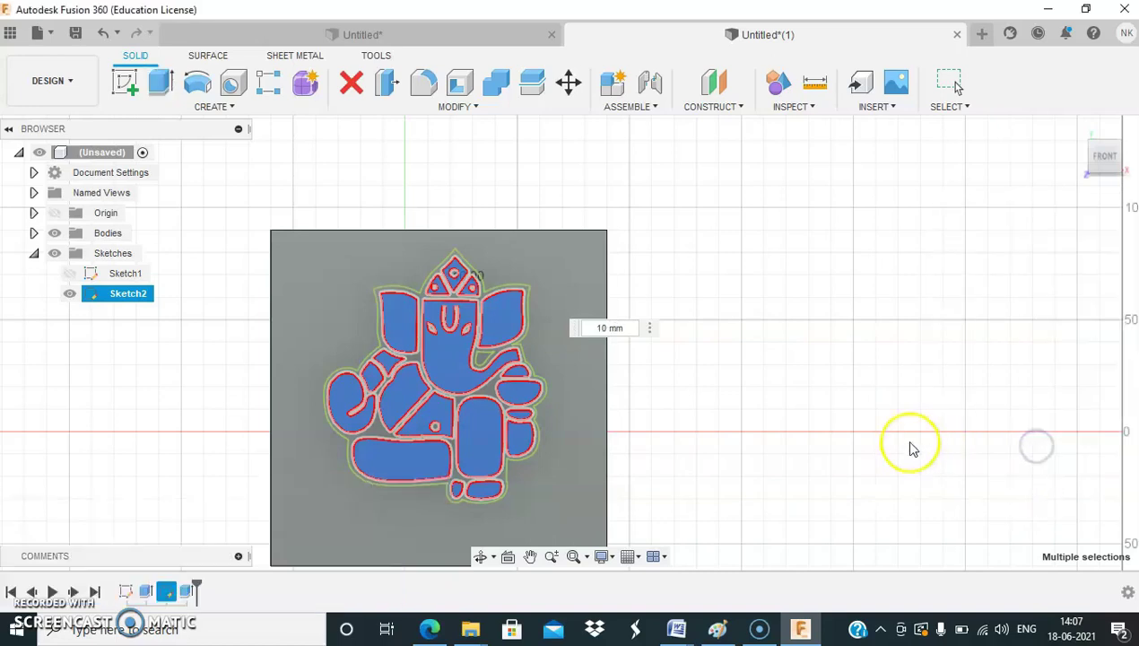
pyautogui.moveTo(705, 410)
pyautogui.keyDown('shift'); pyautogui.mouseDown(button='middle')
pyautogui.moveTo(683, 420)
pyautogui.moveTo(702, 423)
pyautogui.mouseUp(button='middle'); pyautogui.keyUp('shift')
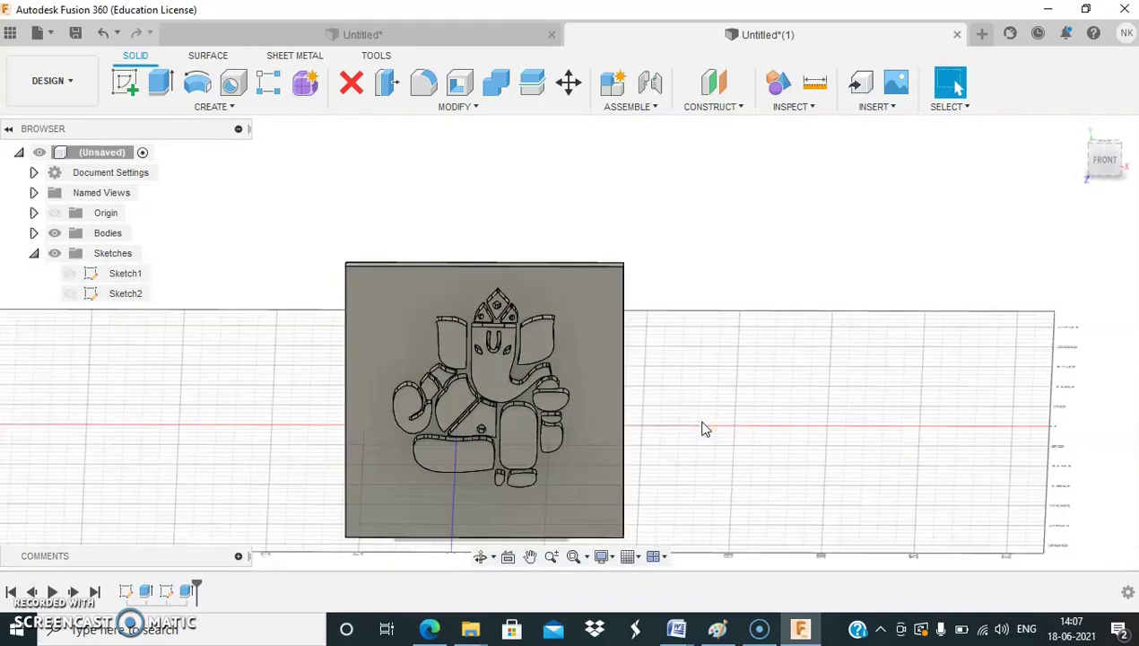
pyautogui.scroll(1, 705, 429)
pyautogui.keyDown('shift'); pyautogui.moveTo(685, 416); pyautogui.dragTo(742, 352, button='middle'); pyautogui.keyUp('shift')
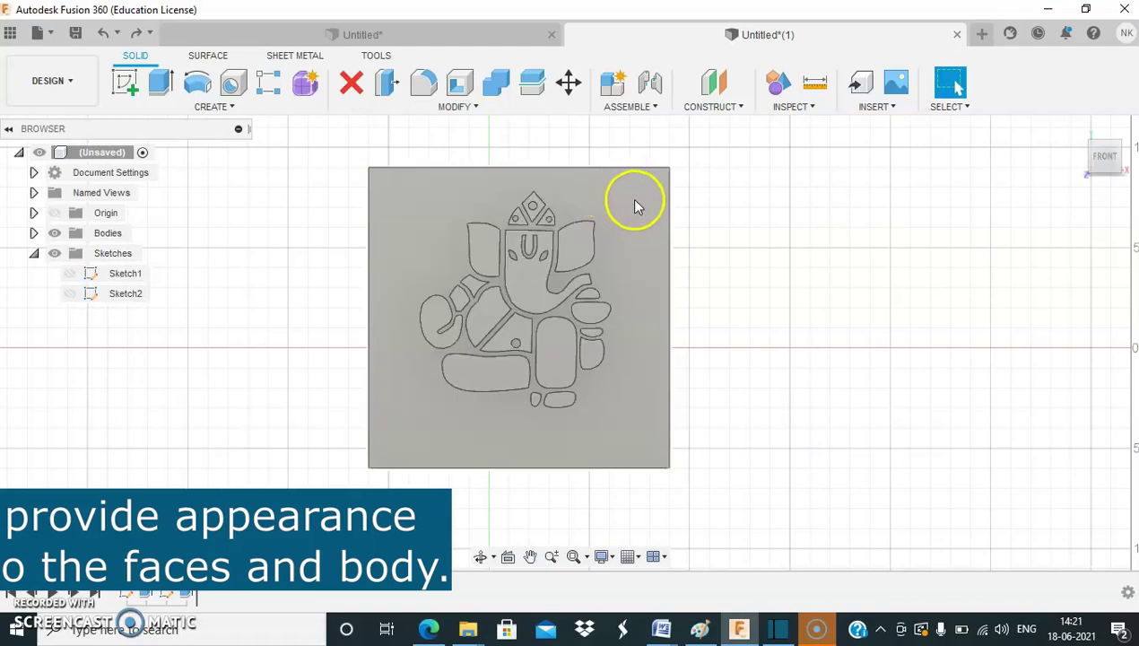
# In Appearance, paint the lower oval pieces metallic silver and the two leg pieces metallic yellow.
pyautogui.click(473, 106)
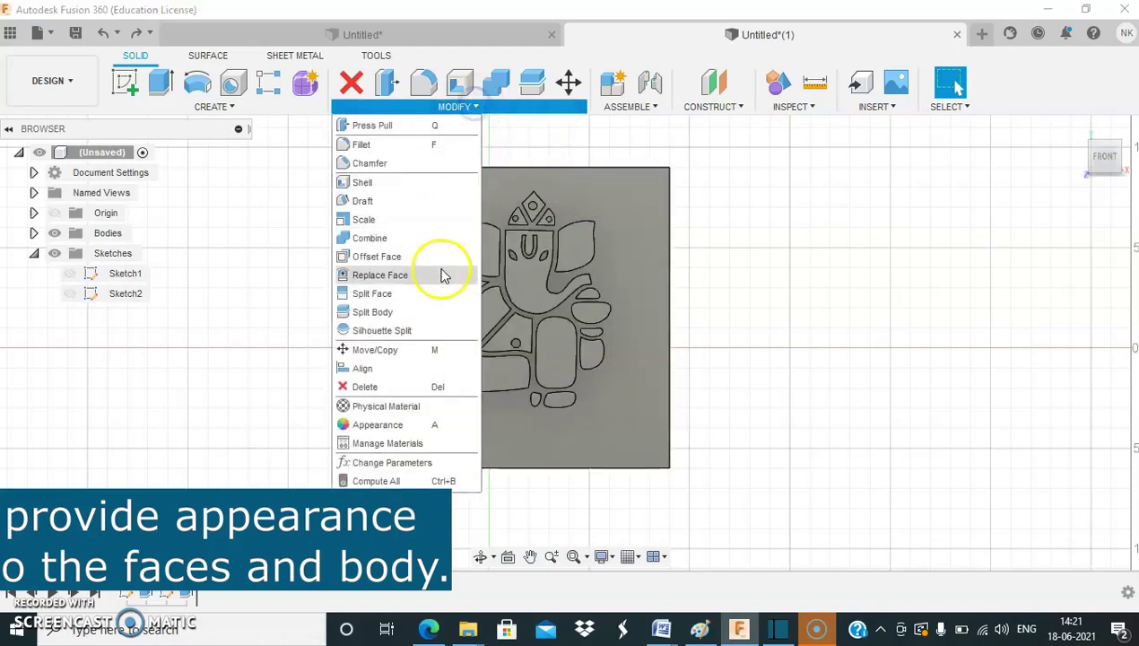
pyautogui.click(411, 429)
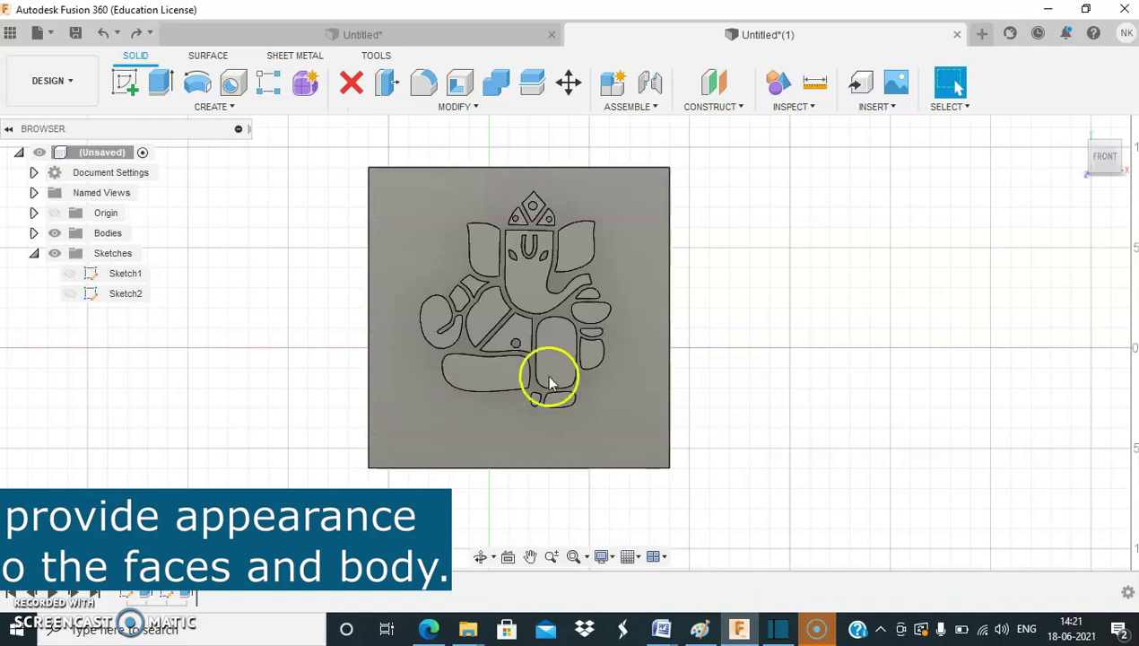
pyautogui.scroll(-2, 939, 333)
pyautogui.scroll(-1, 939, 333)
pyautogui.scroll(-1, 941, 339)
pyautogui.scroll(-1, 936, 375)
pyautogui.scroll(-1, 936, 381)
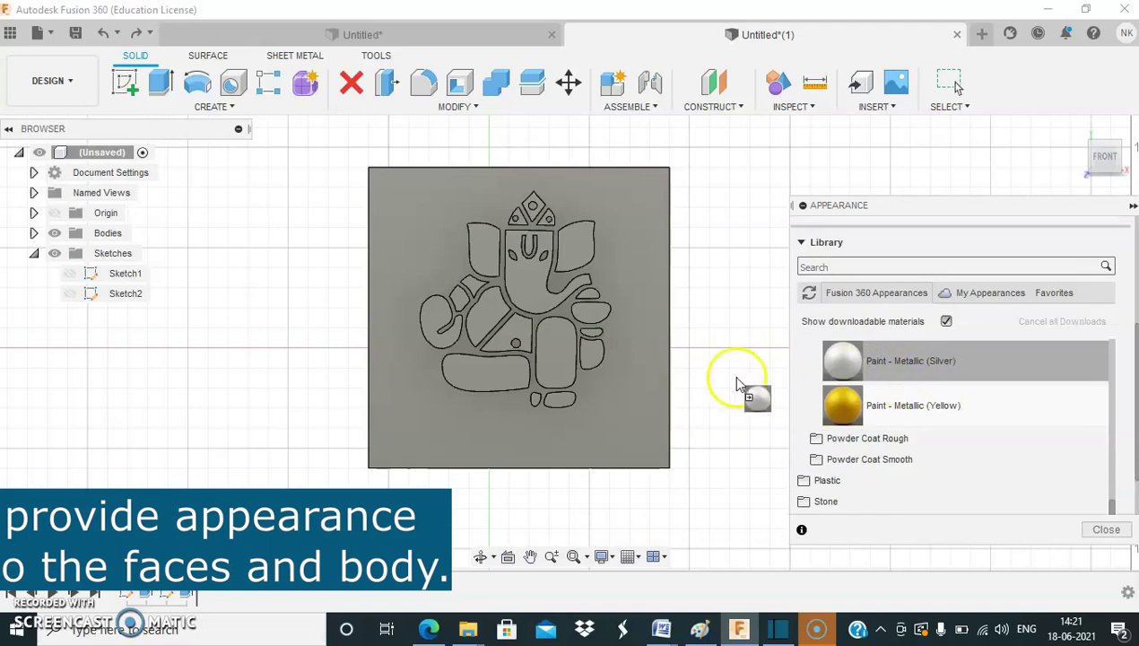
pyautogui.moveTo(736, 381); pyautogui.dragTo(567, 361)
pyautogui.moveTo(876, 364); pyautogui.dragTo(494, 367)
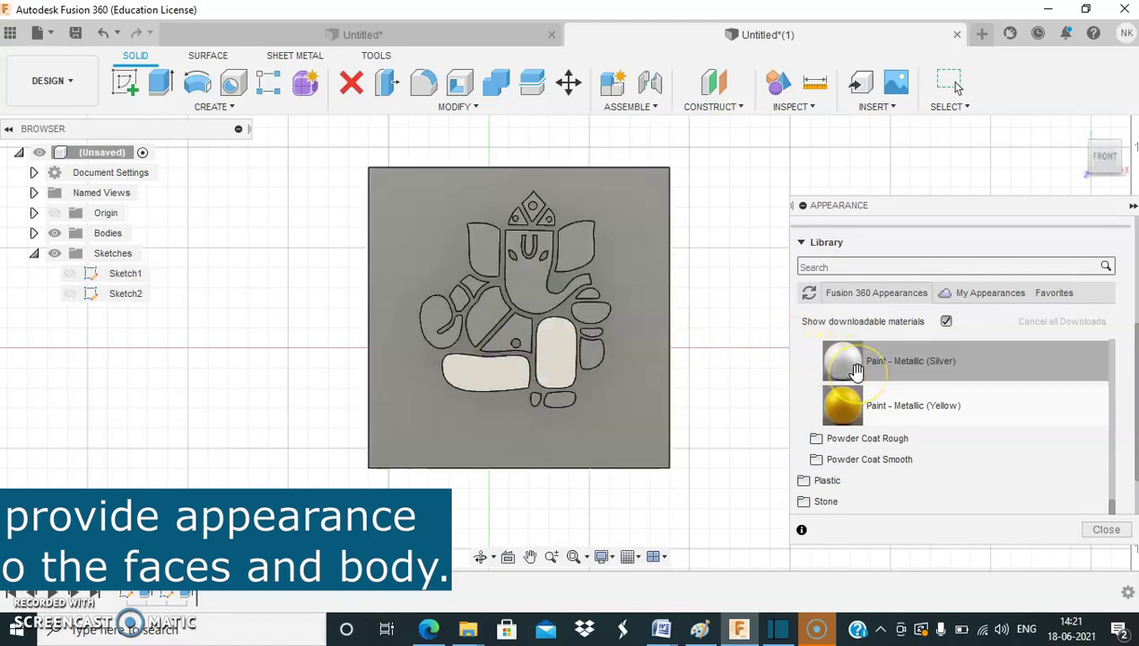
pyautogui.moveTo(844, 420); pyautogui.dragTo(563, 362)
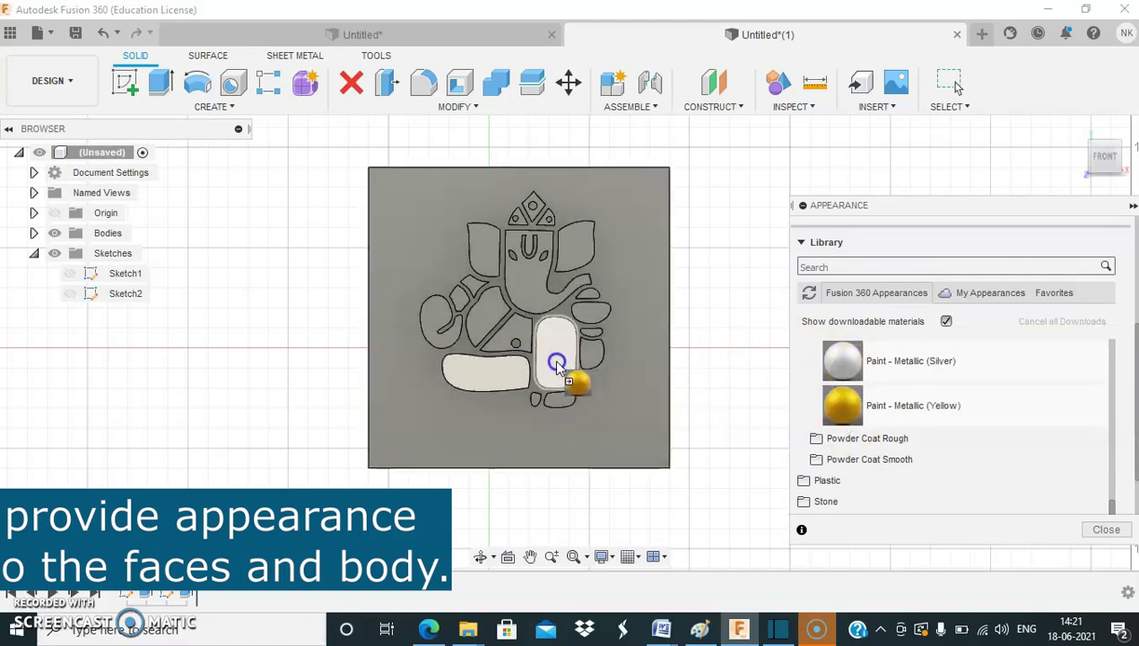
pyautogui.moveTo(843, 410); pyautogui.dragTo(500, 367)
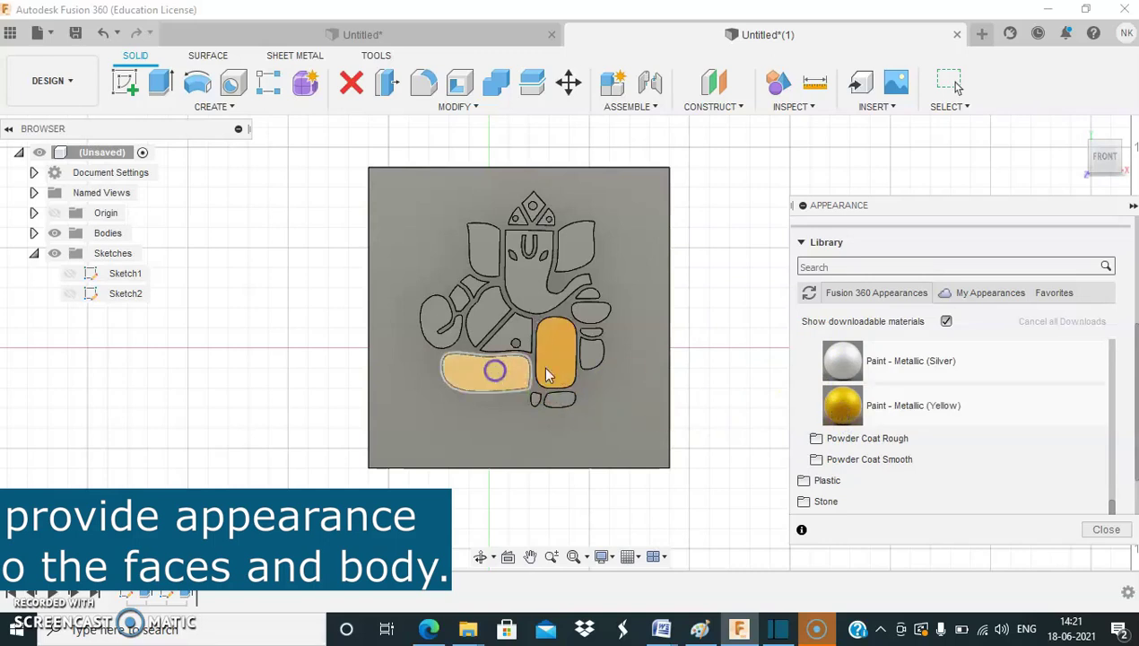
# Paint the arm, trunk, forehead, right ear, head and small bottom pieces metallic silver.
pyautogui.moveTo(855, 368); pyautogui.dragTo(484, 318)
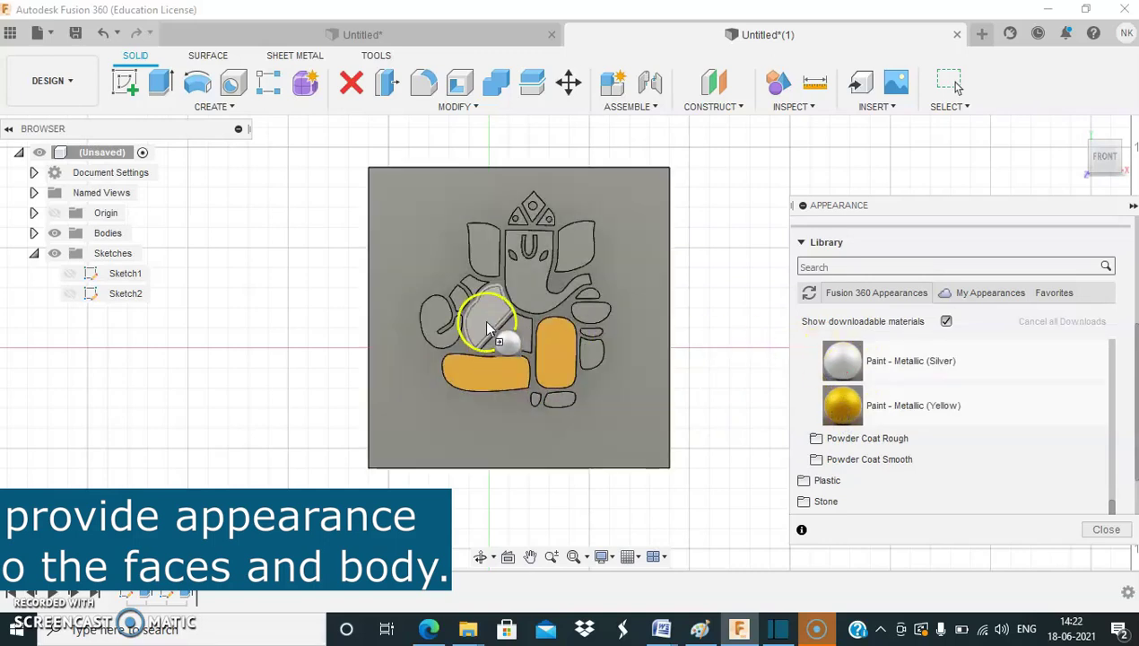
pyautogui.moveTo(844, 368); pyautogui.dragTo(529, 338)
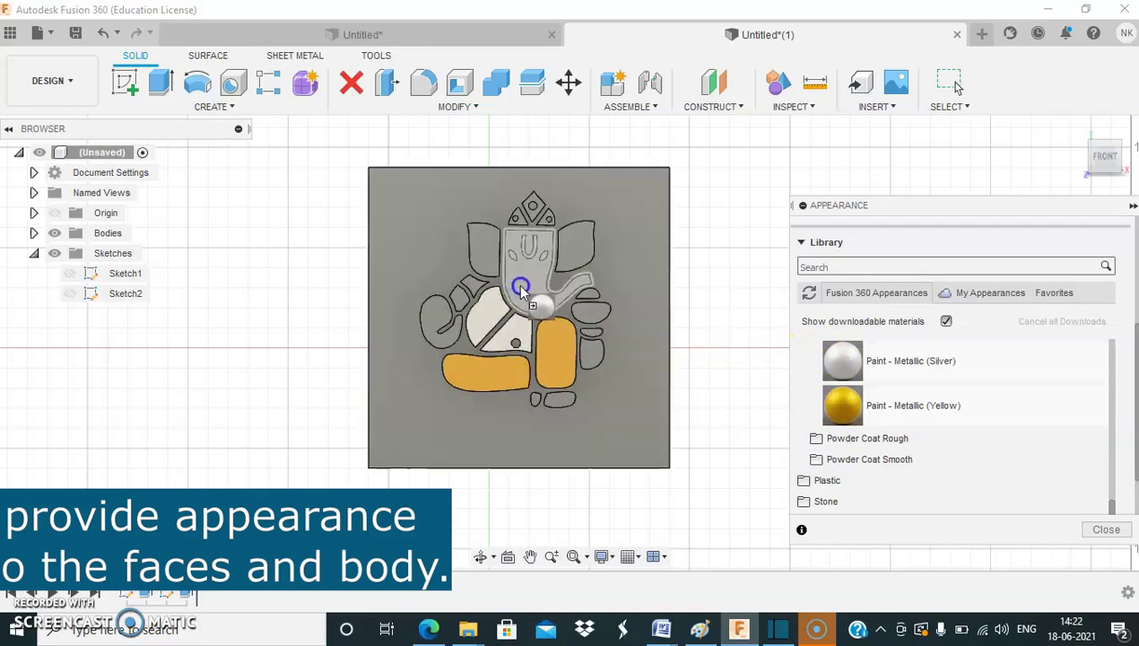
pyautogui.moveTo(846, 361); pyautogui.dragTo(521, 283)
pyautogui.moveTo(855, 375); pyautogui.dragTo(581, 253)
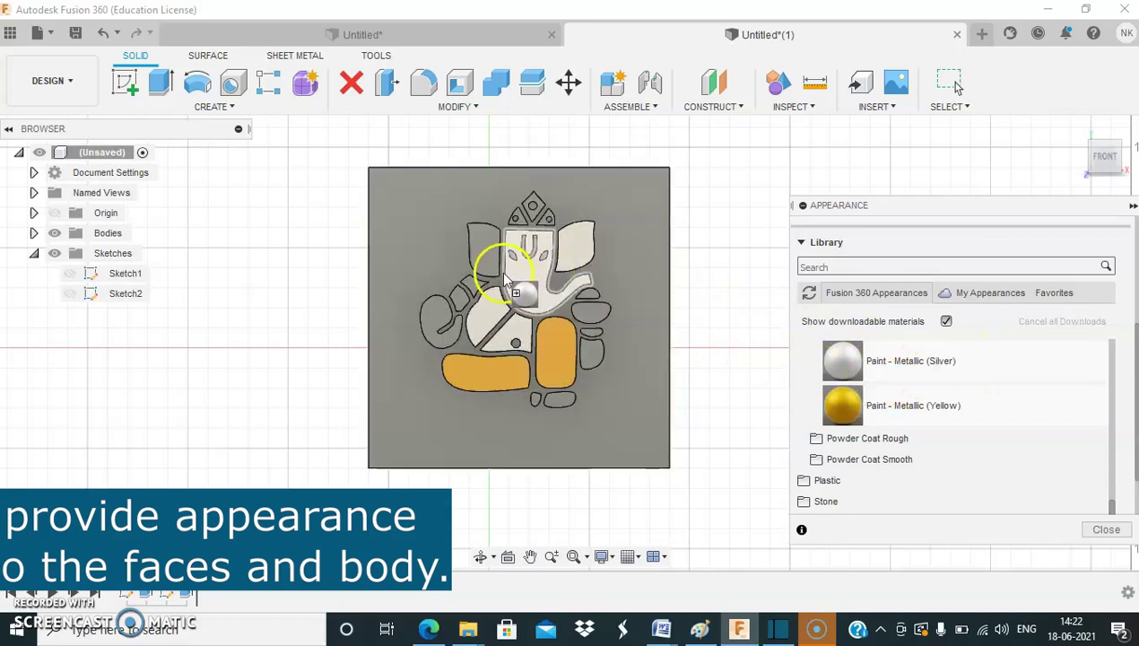
pyautogui.moveTo(661, 345); pyautogui.dragTo(523, 254)
pyautogui.moveTo(843, 367); pyautogui.dragTo(552, 400)
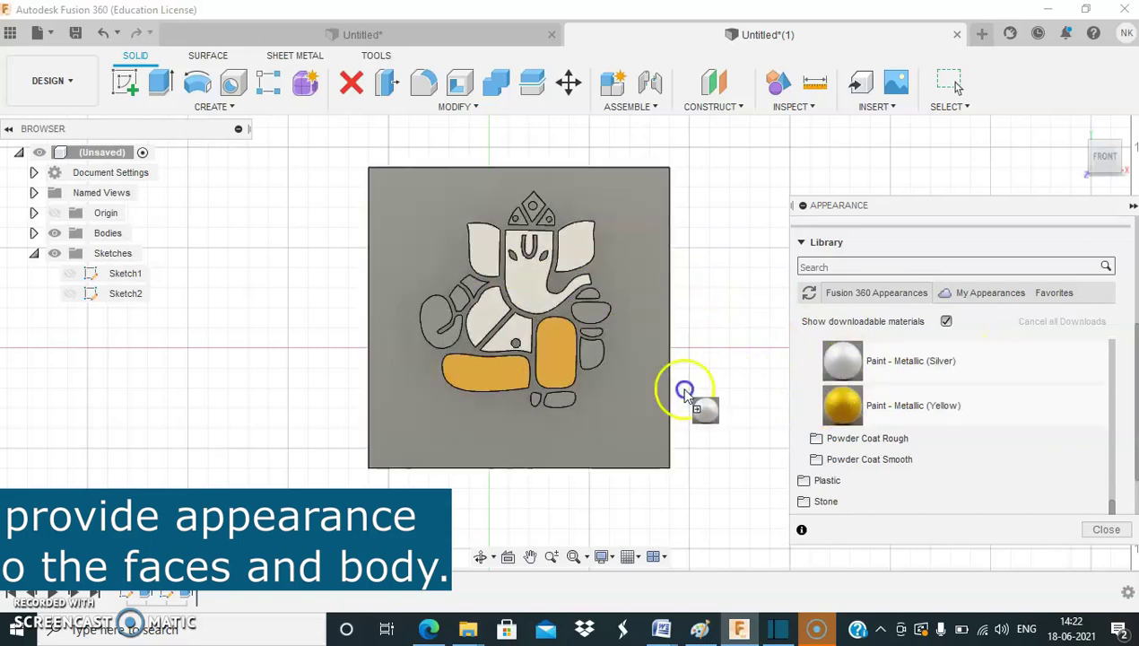
pyautogui.moveTo(841, 363); pyautogui.dragTo(532, 403)
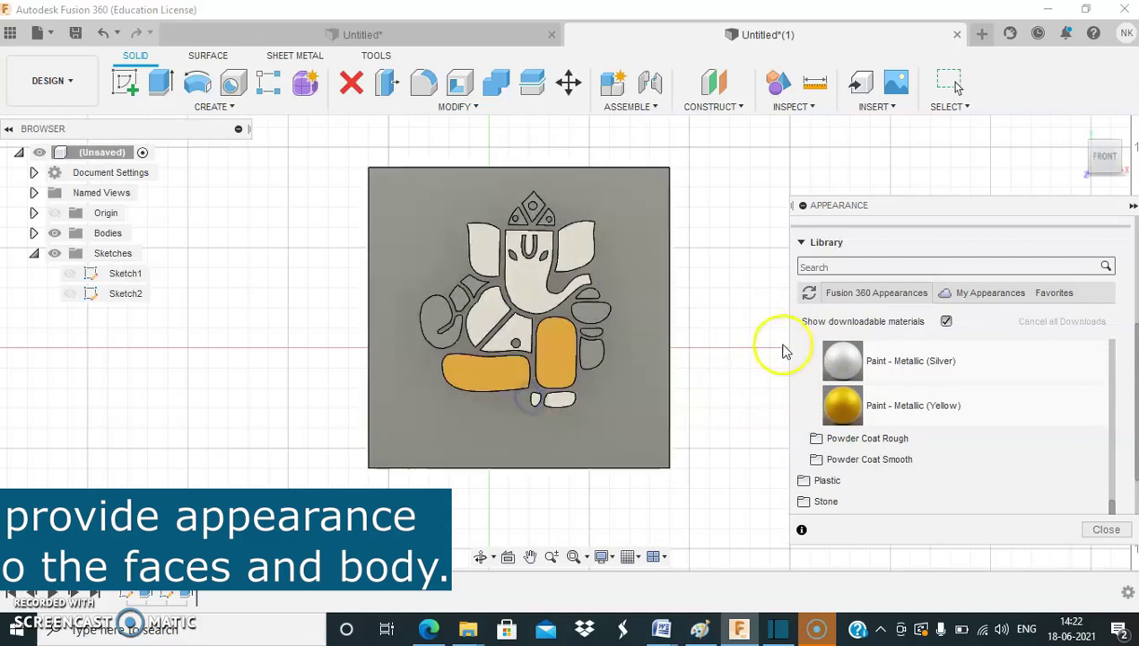
# Paint the remaining bottom, trunk and left arm pieces metallic silver.
pyautogui.moveTo(841, 361); pyautogui.dragTo(599, 356)
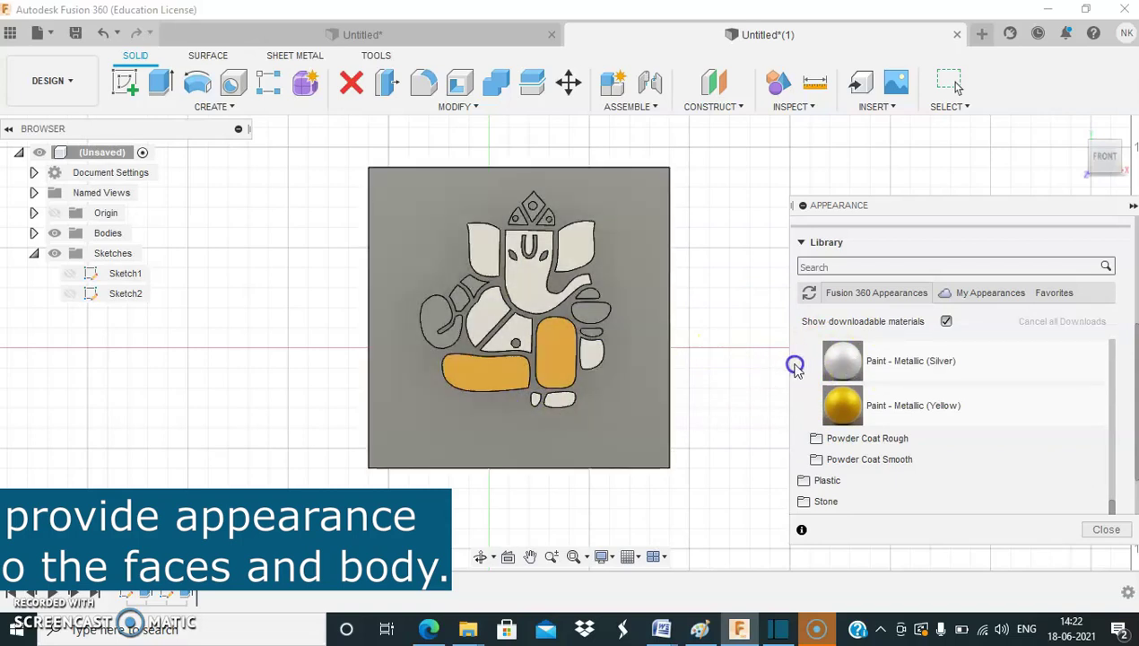
pyautogui.moveTo(843, 361); pyautogui.dragTo(479, 291)
pyautogui.moveTo(842, 359); pyautogui.dragTo(458, 305)
pyautogui.moveTo(842, 359); pyautogui.dragTo(453, 328)
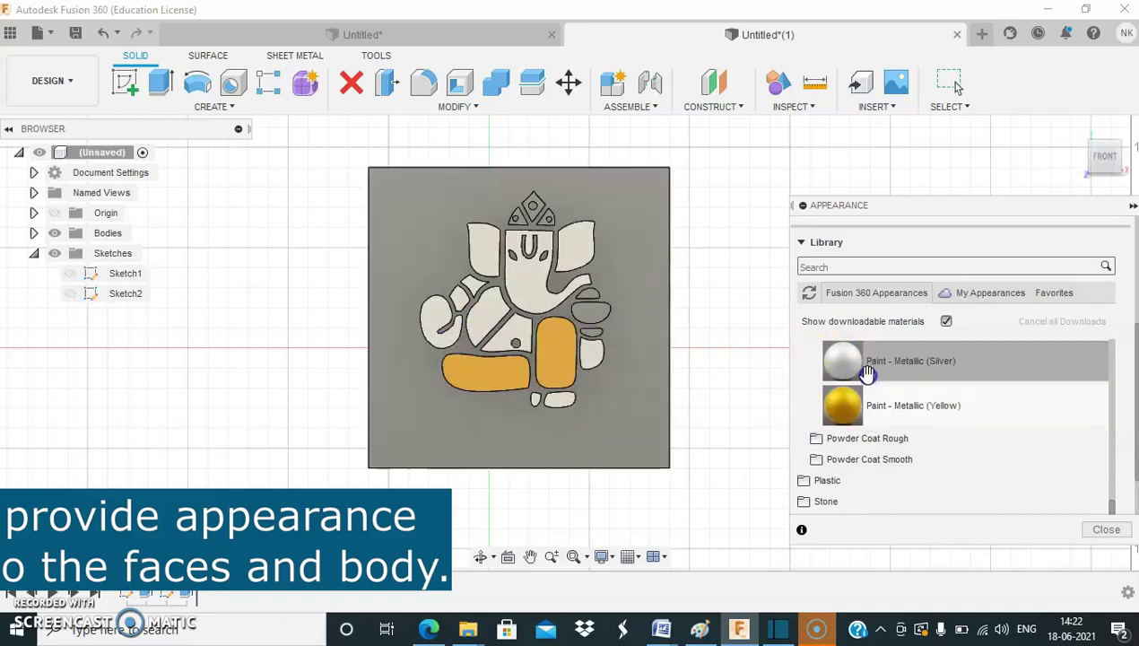
# Paint the bowl metallic blue and the small pieces under it metallic yellow.
pyautogui.scroll(3, 858, 380)
pyautogui.scroll(3, 875, 430)
pyautogui.moveTo(877, 432)
pyautogui.mouseDown()
pyautogui.moveTo(831, 436)
pyautogui.moveTo(594, 316)
pyautogui.mouseUp()
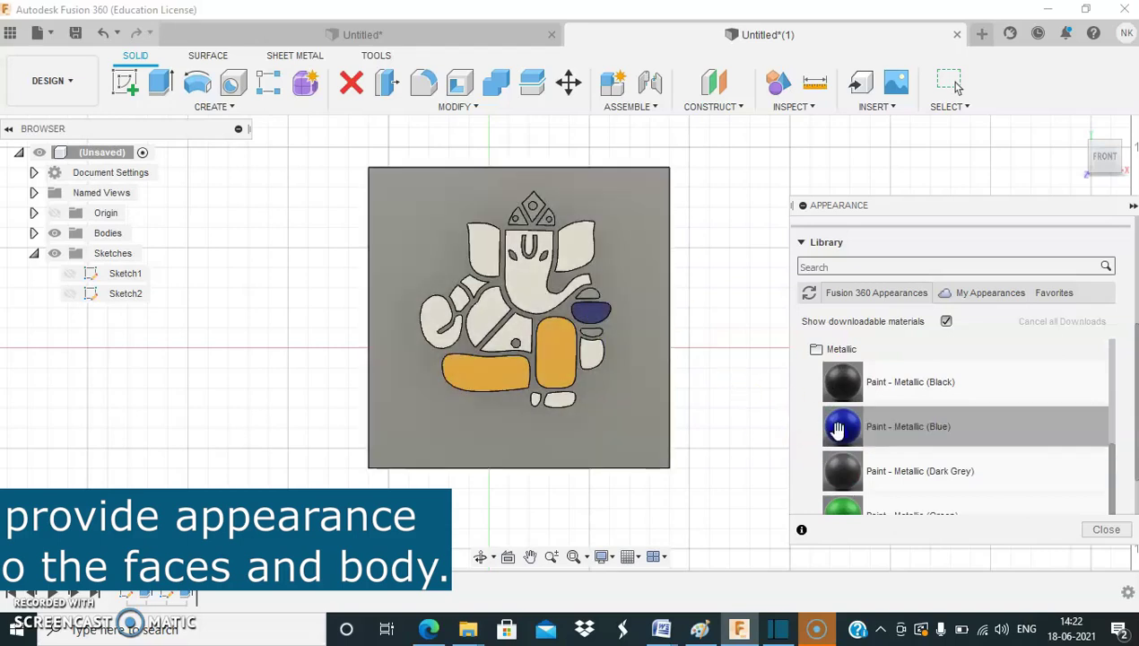
pyautogui.scroll(-2, 843, 462)
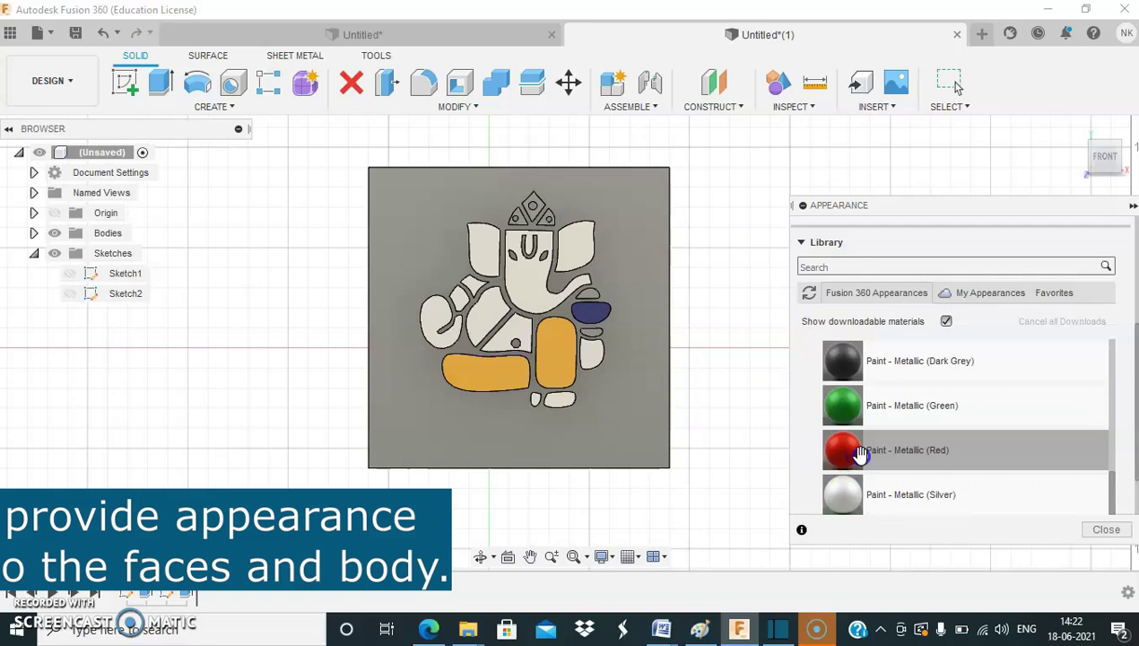
pyautogui.scroll(-2, 860, 455)
pyautogui.moveTo(856, 403); pyautogui.dragTo(602, 334)
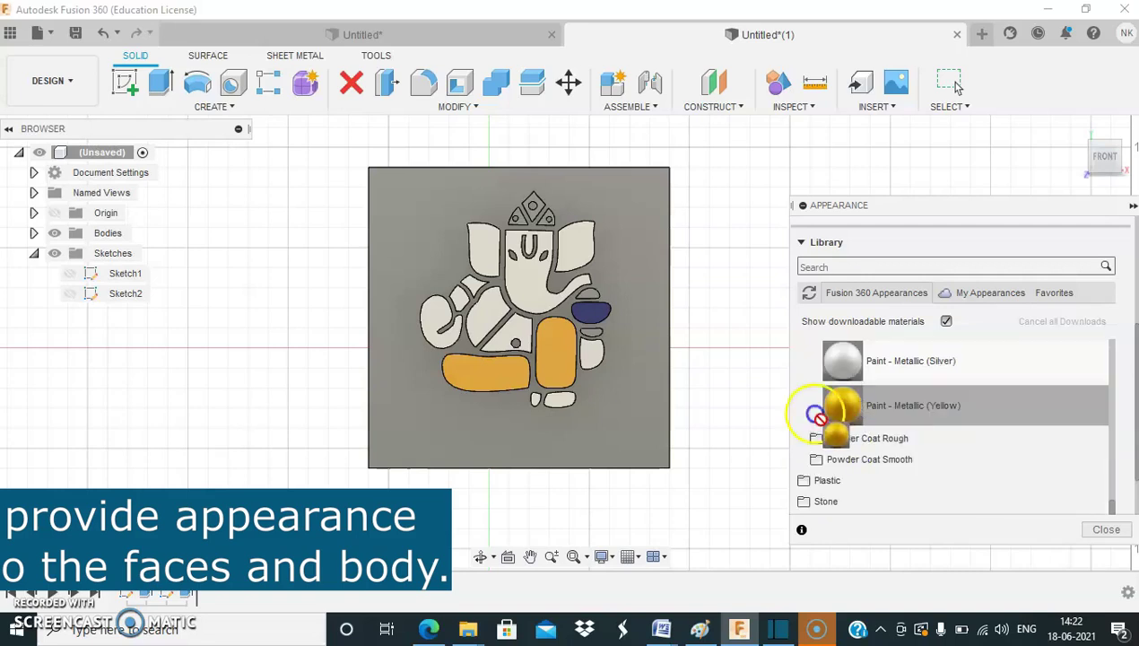
pyautogui.moveTo(829, 404); pyautogui.dragTo(588, 307)
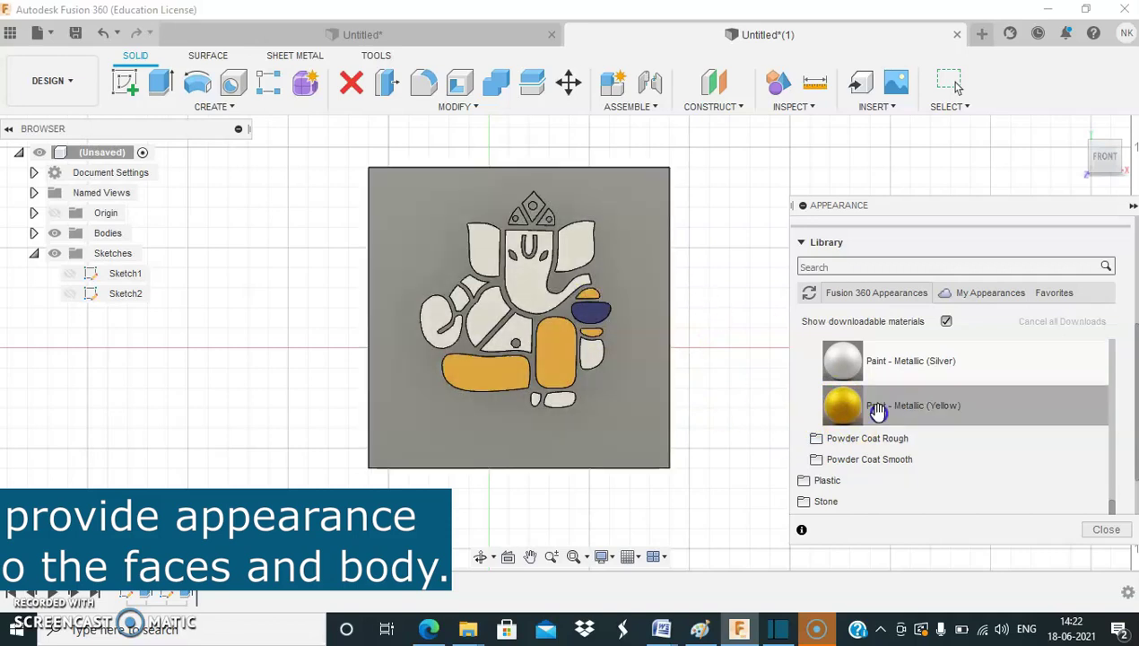
# Paint the crown metallic yellow and the base plate Paint - Metallic (Red).
pyautogui.scroll(2, 877, 409)
pyautogui.scroll(-2, 878, 408)
pyautogui.moveTo(870, 406); pyautogui.dragTo(546, 226)
pyautogui.moveTo(841, 405); pyautogui.dragTo(527, 208)
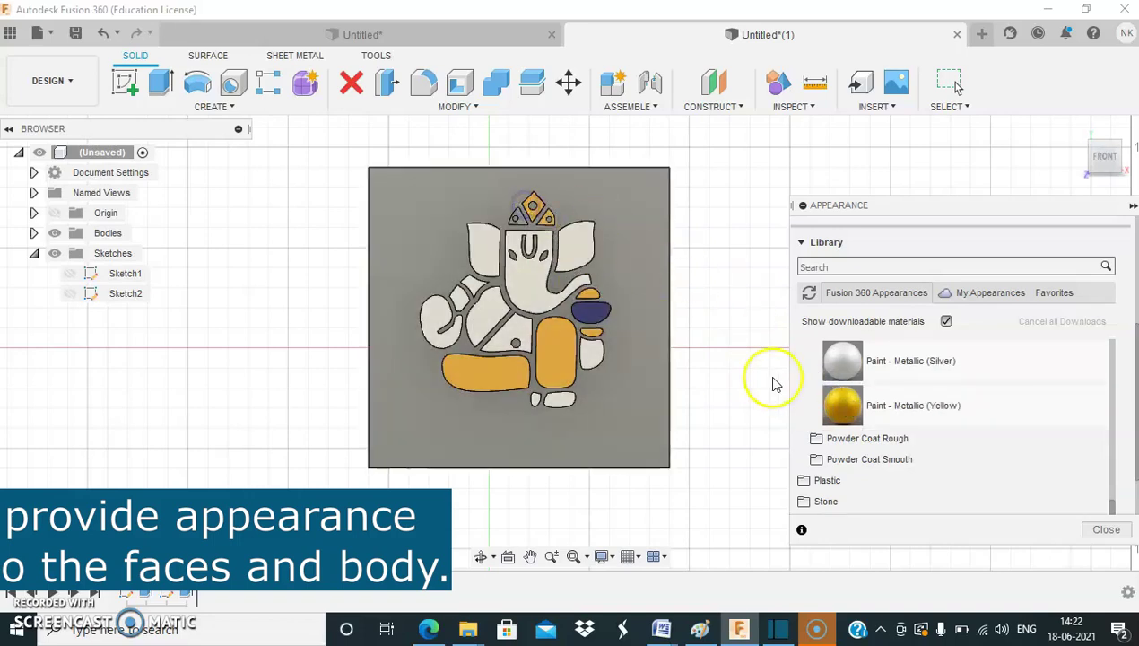
pyautogui.moveTo(841, 405); pyautogui.dragTo(525, 222)
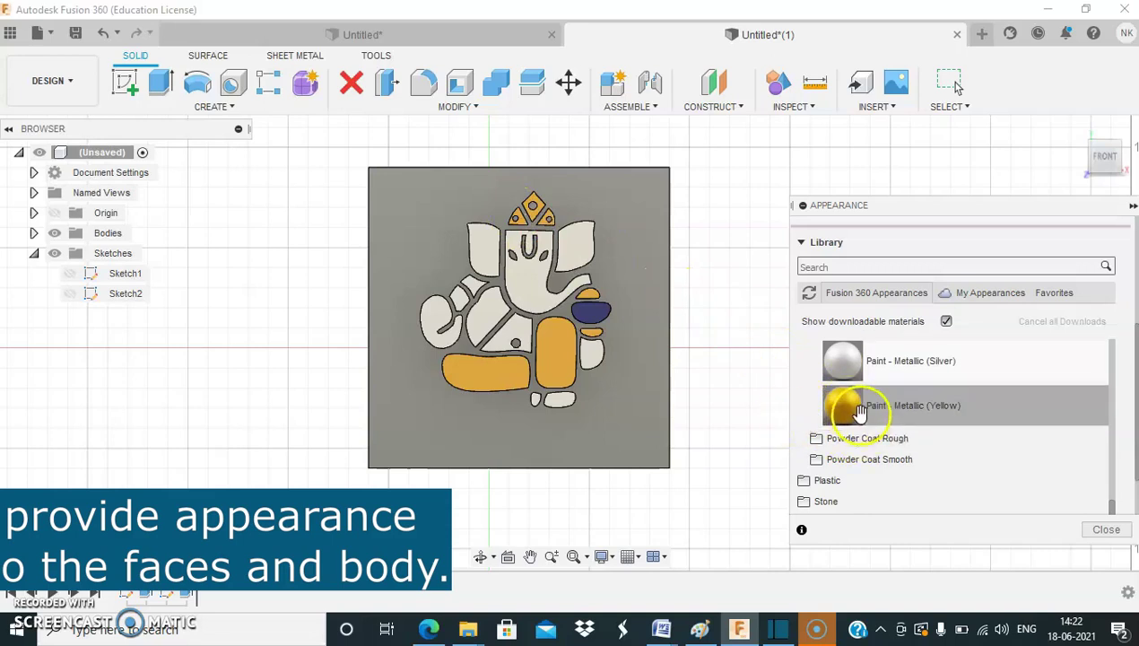
pyautogui.scroll(3, 861, 421)
pyautogui.moveTo(872, 458)
pyautogui.mouseDown()
pyautogui.moveTo(656, 414)
pyautogui.moveTo(643, 399)
pyautogui.mouseUp()
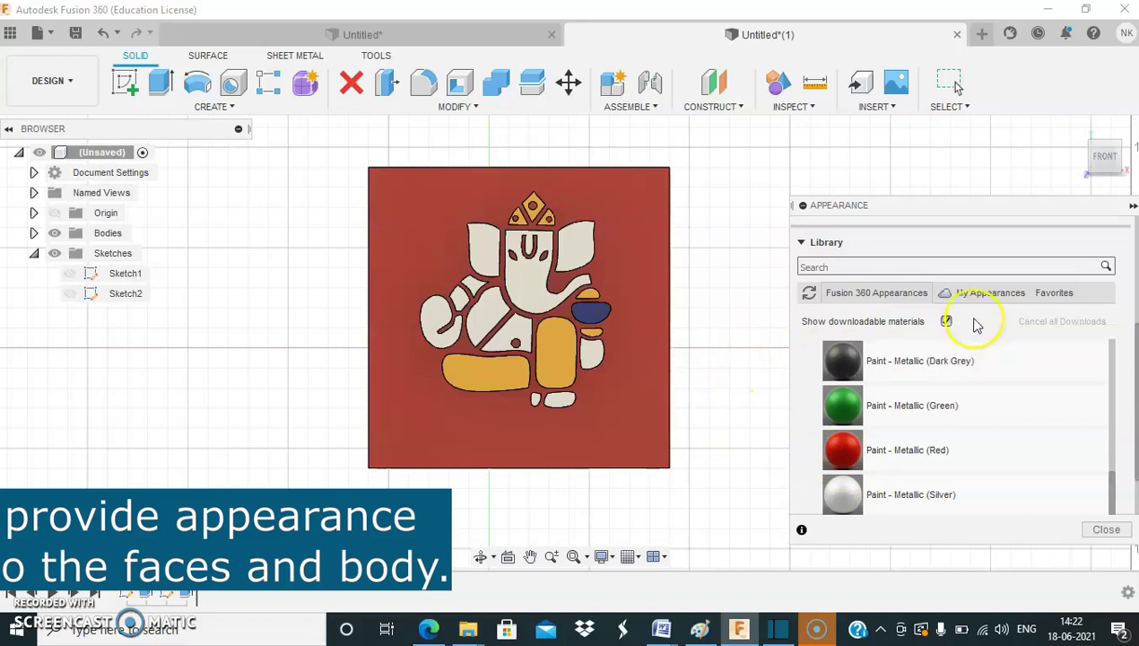
# Close the Appearance panel and orbit to an isometric view of the coloured Ganesha plaque.
pyautogui.click(1106, 532)
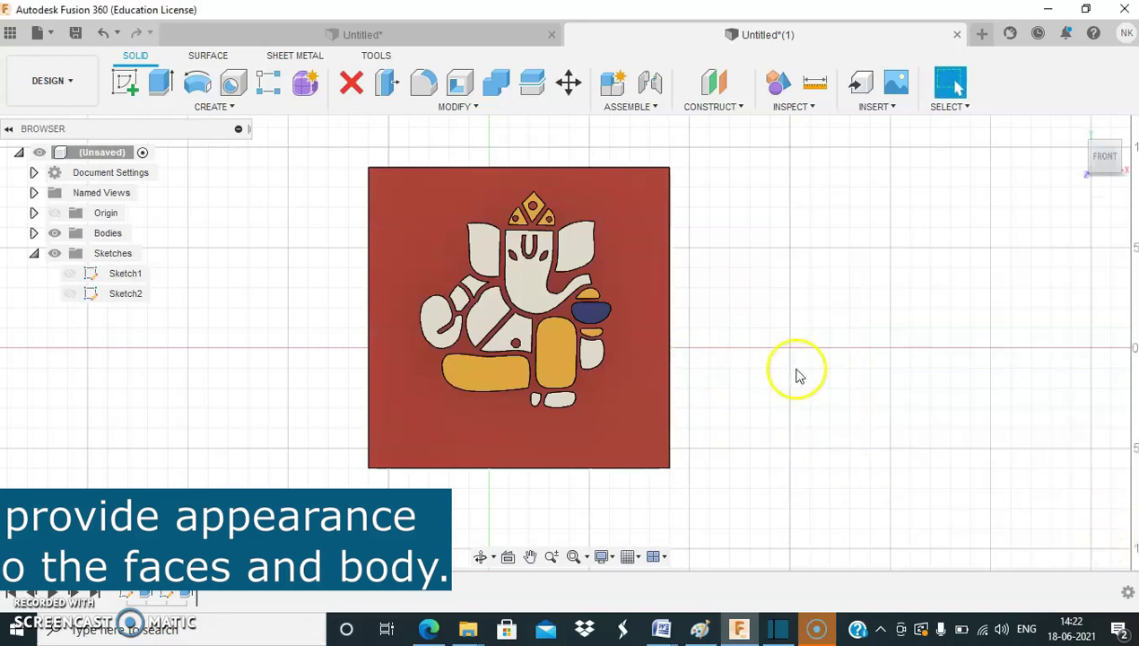
pyautogui.moveTo(786, 314)
pyautogui.keyDown('shift'); pyautogui.mouseDown(button='middle')
pyautogui.moveTo(737, 353)
pyautogui.moveTo(763, 356)
pyautogui.moveTo(743, 359)
pyautogui.moveTo(744, 348)
pyautogui.mouseUp(button='middle'); pyautogui.keyUp('shift')
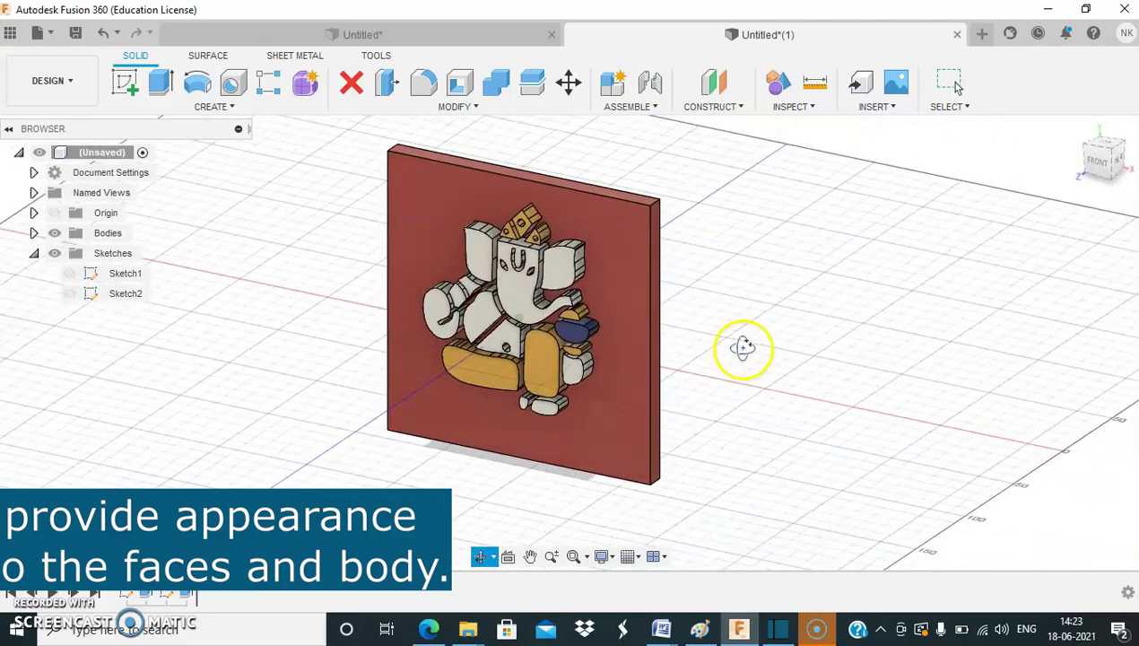